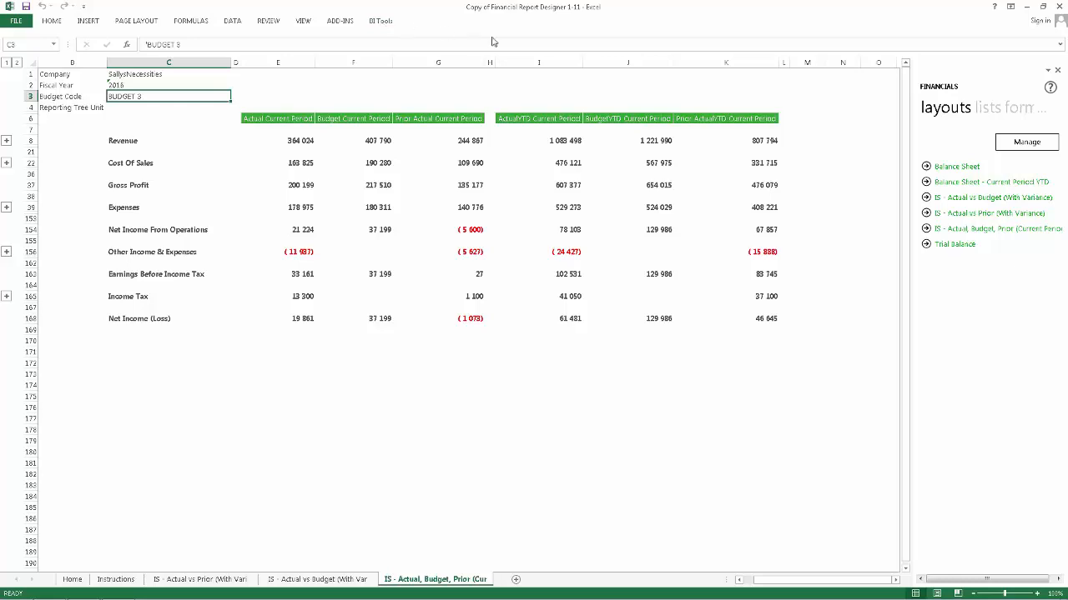
Generate the Balance Sheet layout and set the fiscal year on the new sheet to 2016
{"action": "left_click", "coordinate": [956, 169]}
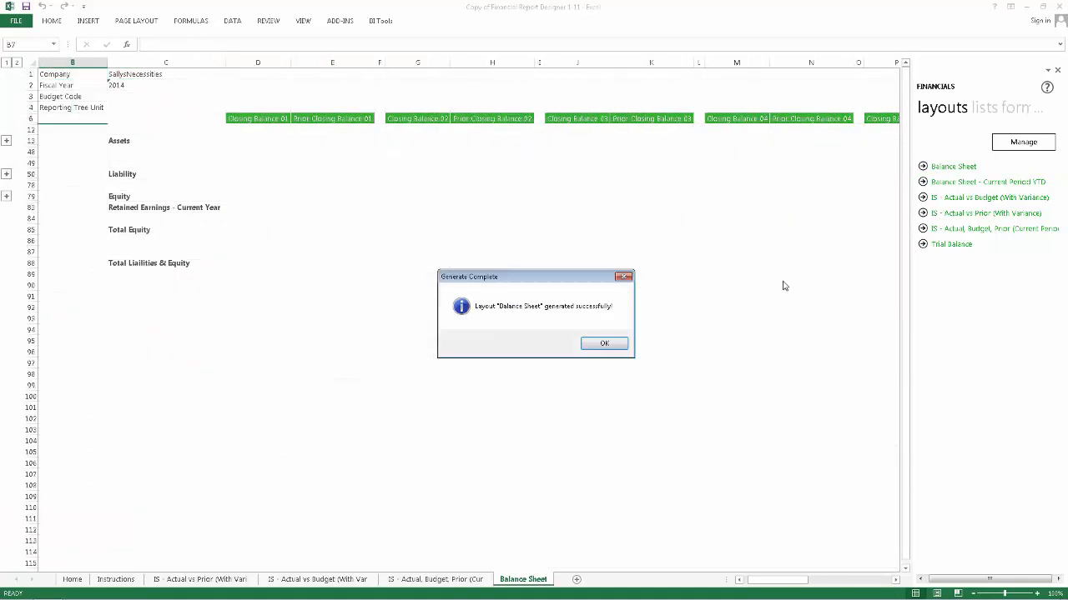
{"action": "left_click", "coordinate": [606, 343]}
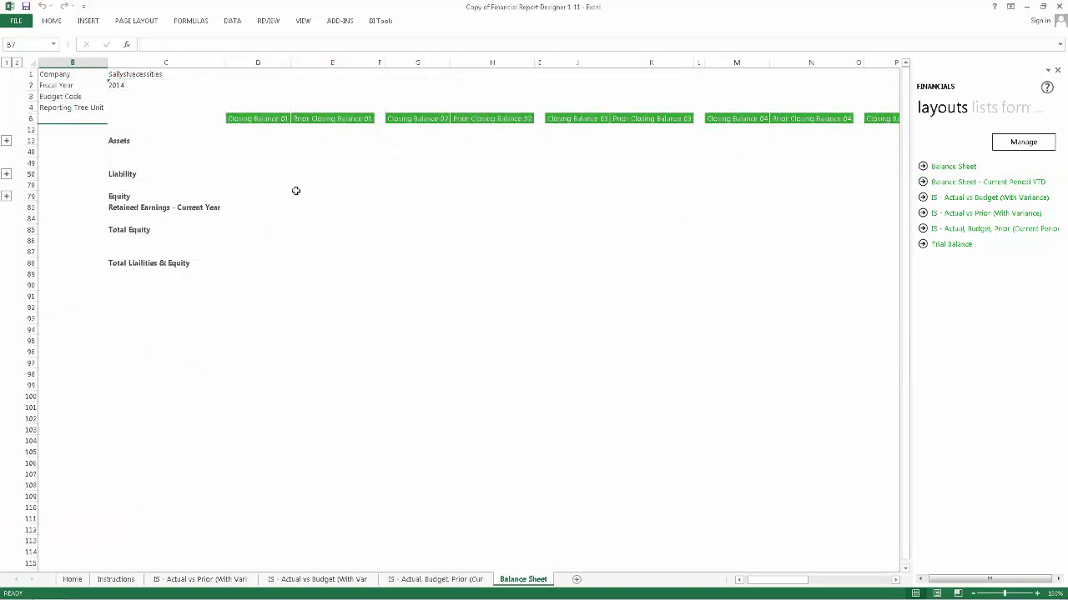
{"action": "double_click", "coordinate": [130, 85]}
{"action": "key", "text": "BackSpace"}
{"action": "type", "text": "6"}
{"action": "key", "text": "Return"}
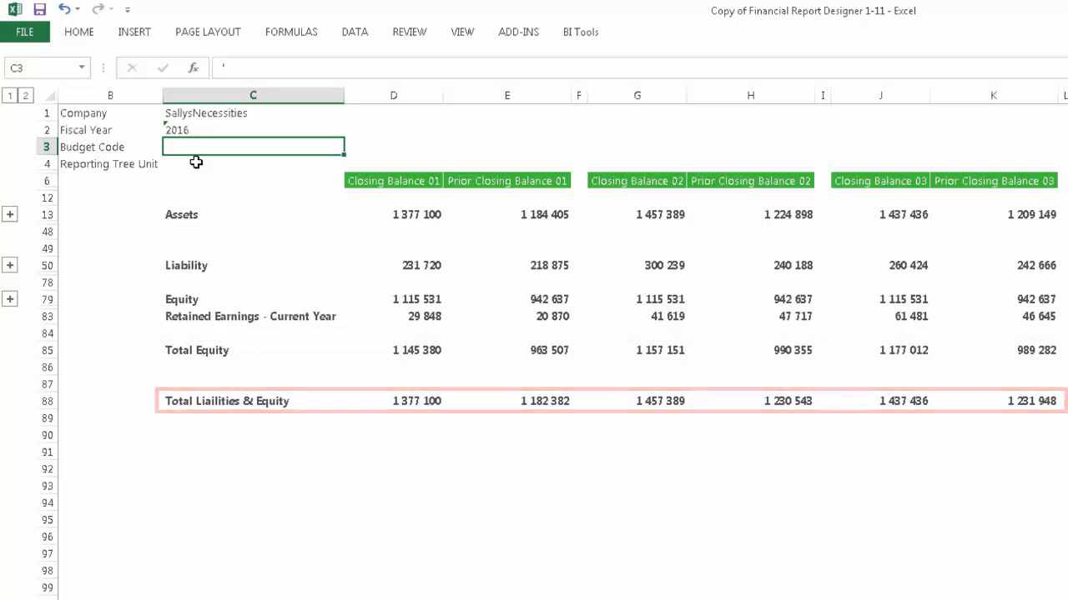
Examine the account detail under Assets and the closing balances across all periods of the balance sheet
{"action": "left_click", "coordinate": [10, 216]}
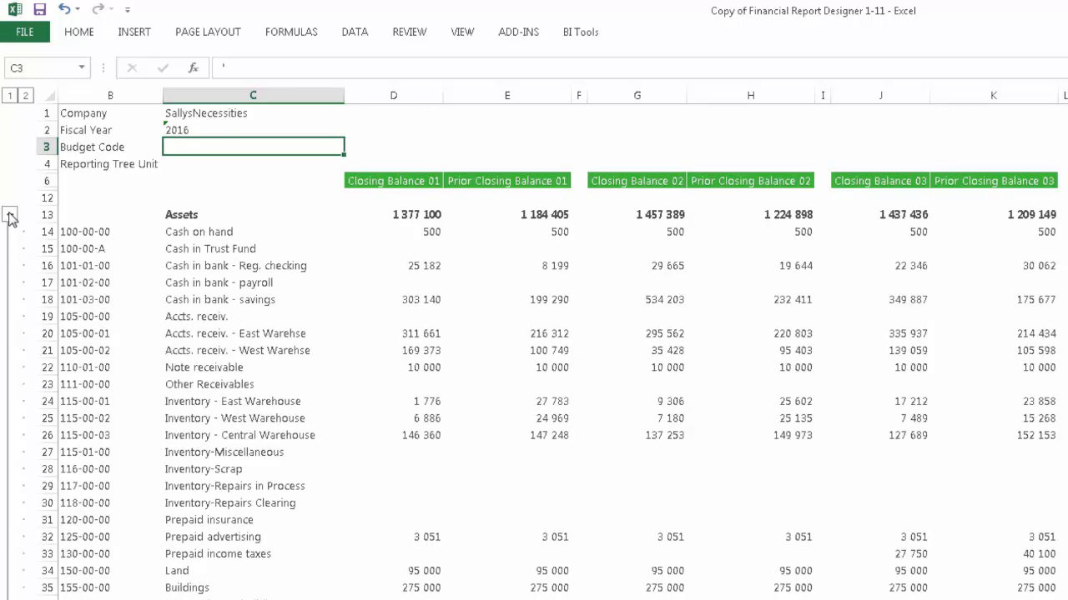
{"action": "left_click", "coordinate": [10, 216]}
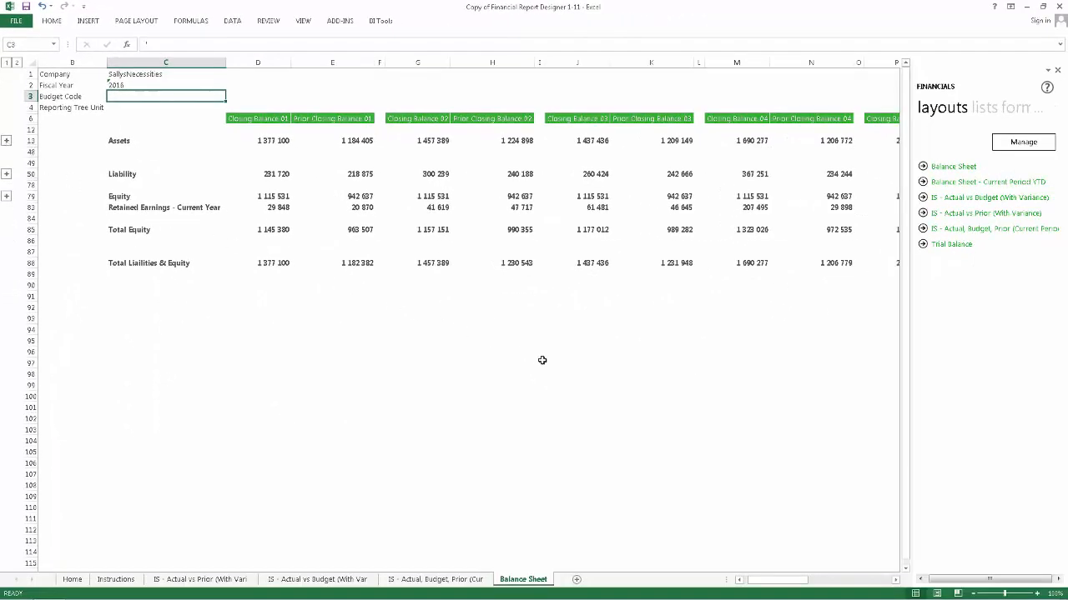
{"action": "left_click", "coordinate": [886, 581]}
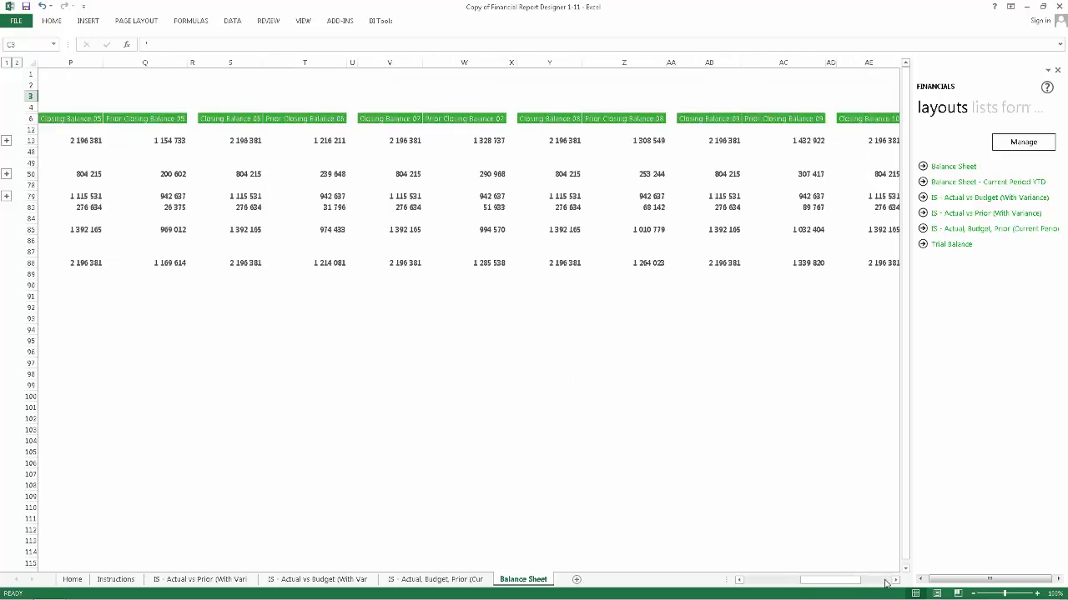
{"action": "left_click", "coordinate": [886, 581]}
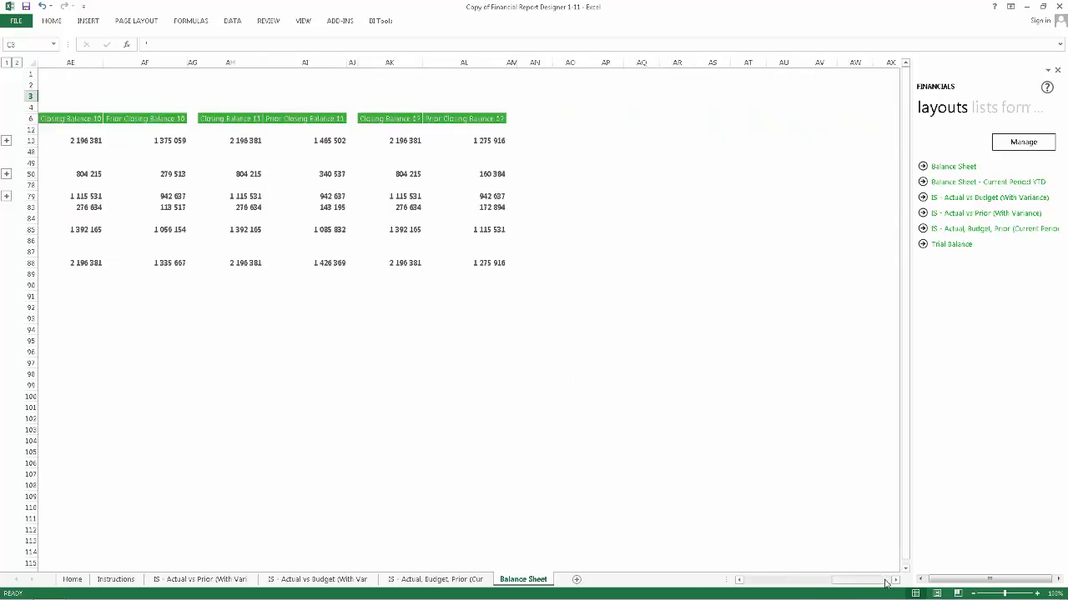
{"action": "left_click_drag", "start_coordinate": [885, 582], "coordinate": [784, 584]}
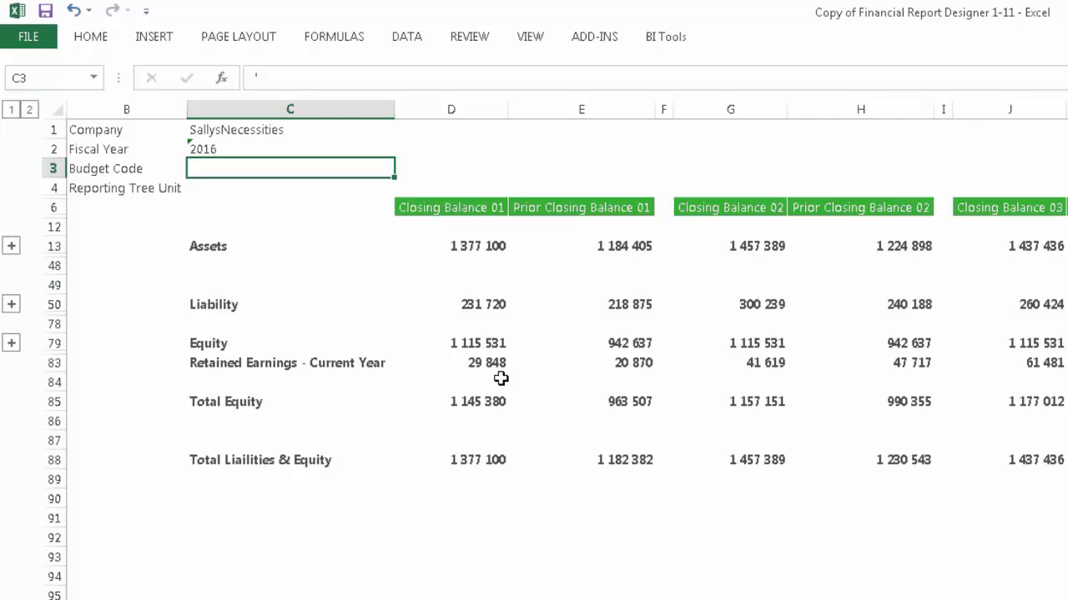
Inspect the formula for current-year retained earnings in Closing Balance 01 and unhide the rows between rows 6 and 12
{"action": "left_click", "coordinate": [489, 361]}
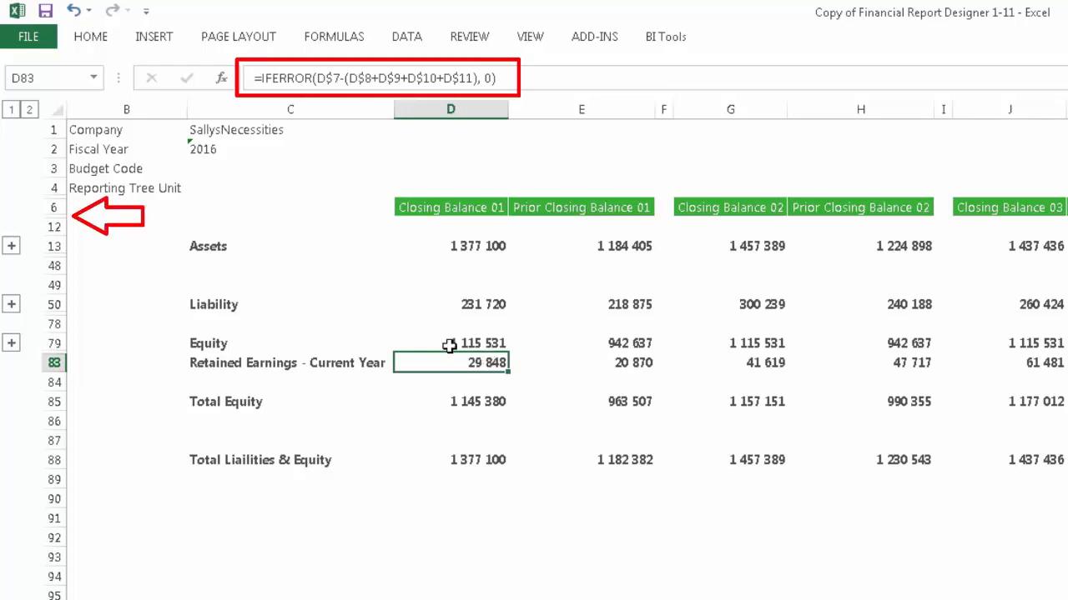
{"action": "left_click_drag", "start_coordinate": [54, 208], "coordinate": [55, 226]}
{"action": "right_click", "coordinate": [57, 226]}
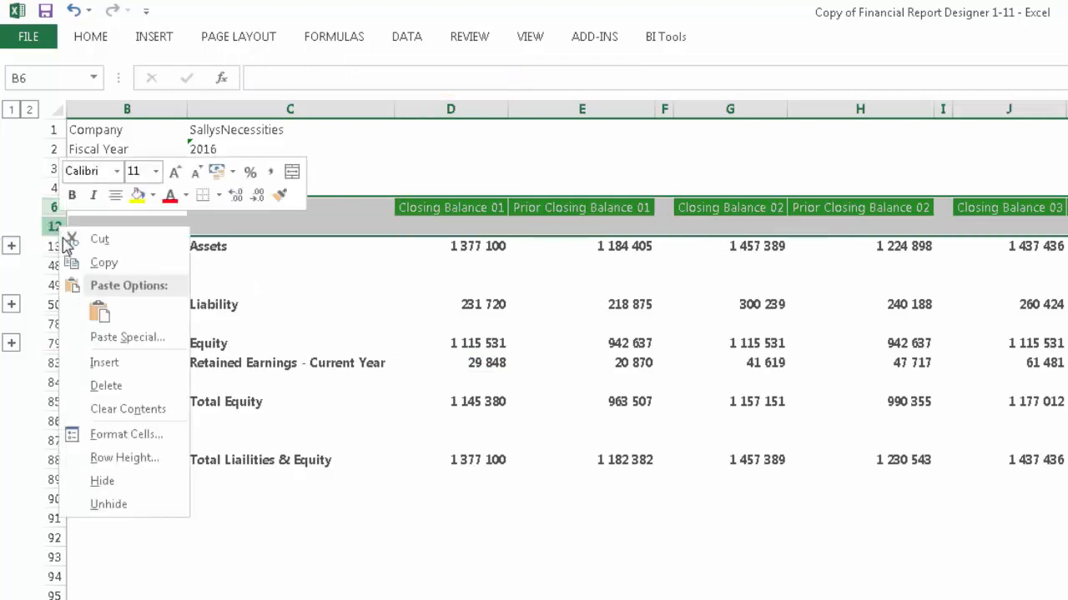
{"action": "left_click", "coordinate": [100, 504]}
{"action": "left_click", "coordinate": [83, 499]}
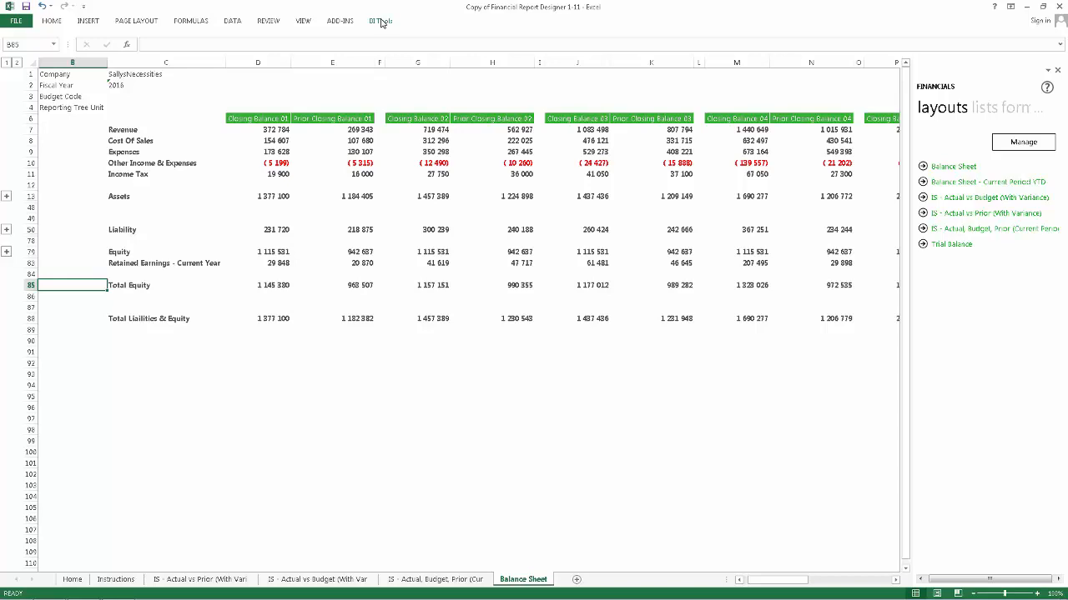
Open the Balance Sheet layout for editing with Quick Edit
{"action": "left_click", "coordinate": [380, 21]}
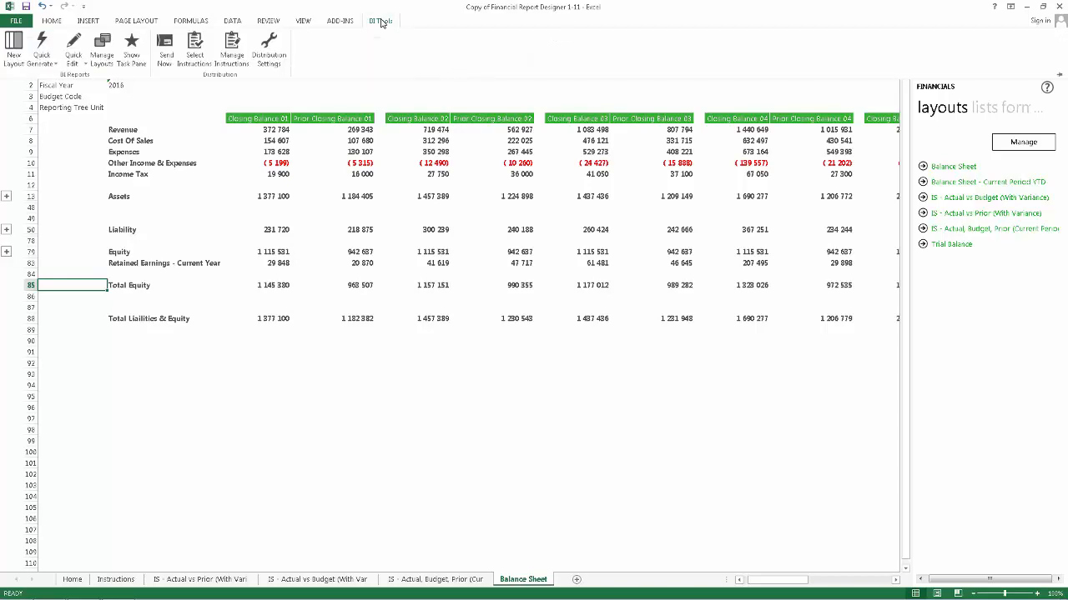
{"action": "left_click", "coordinate": [75, 50]}
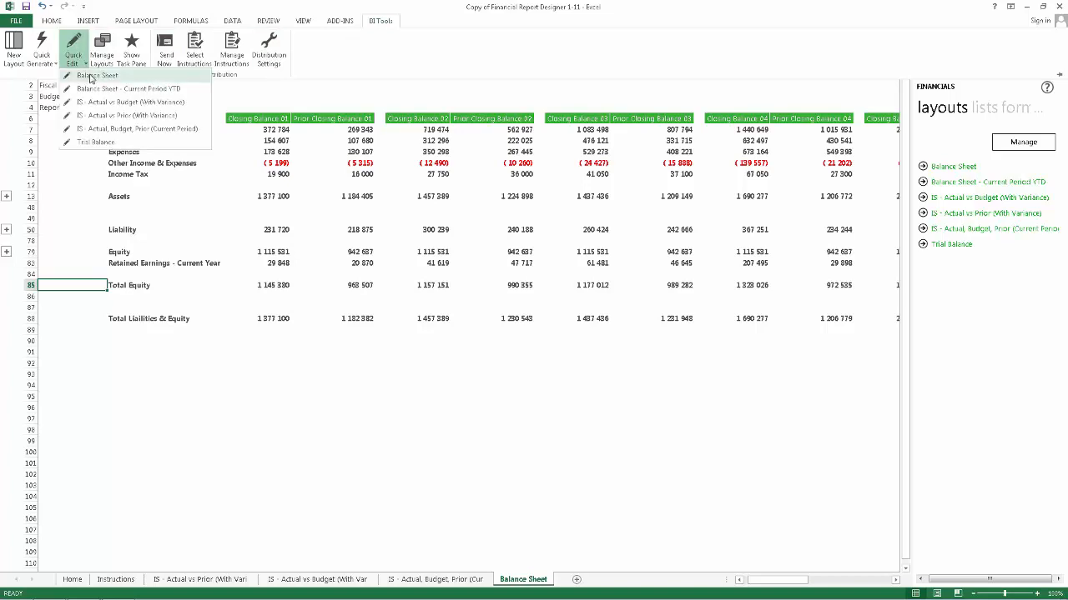
{"action": "left_click", "coordinate": [94, 76]}
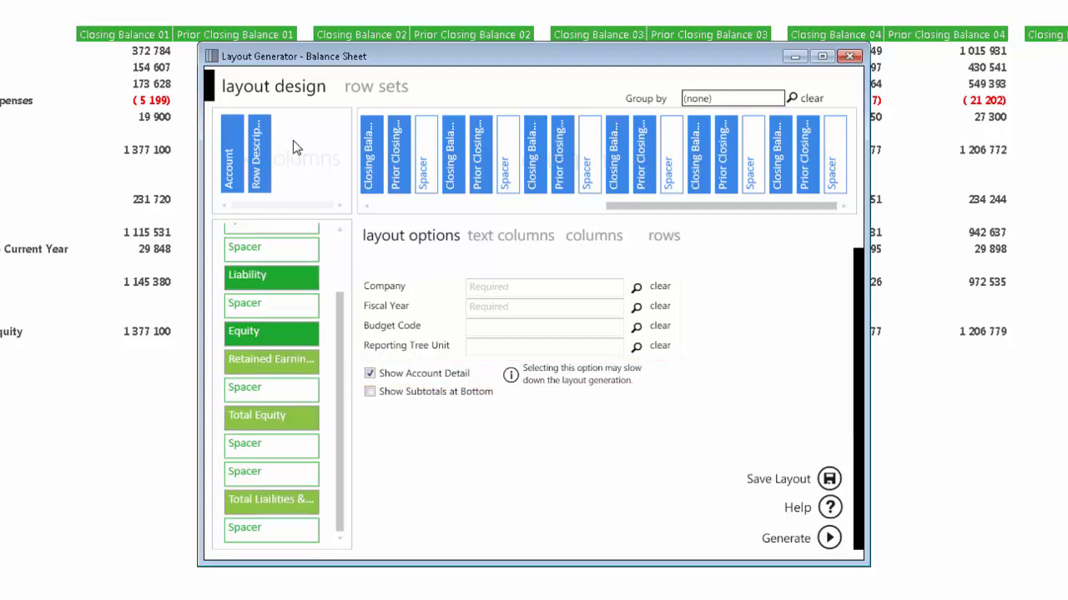
Try to save the Balance Sheet layout with its company and fiscal year options empty
{"action": "left_click", "coordinate": [392, 378]}
{"action": "left_click", "coordinate": [392, 380]}
{"action": "left_click", "coordinate": [828, 479]}
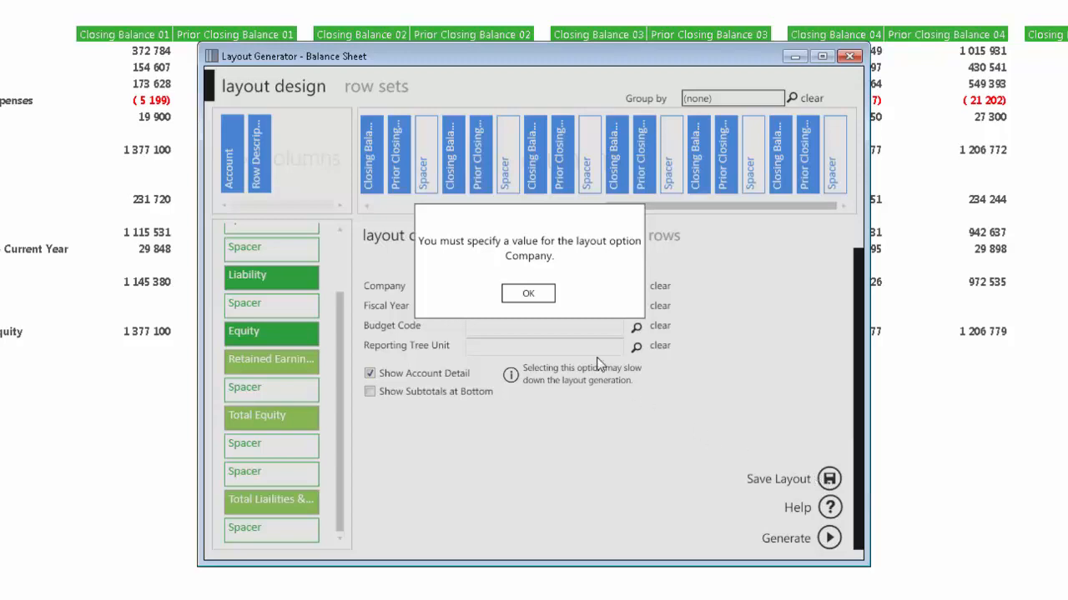
{"action": "left_click", "coordinate": [528, 293]}
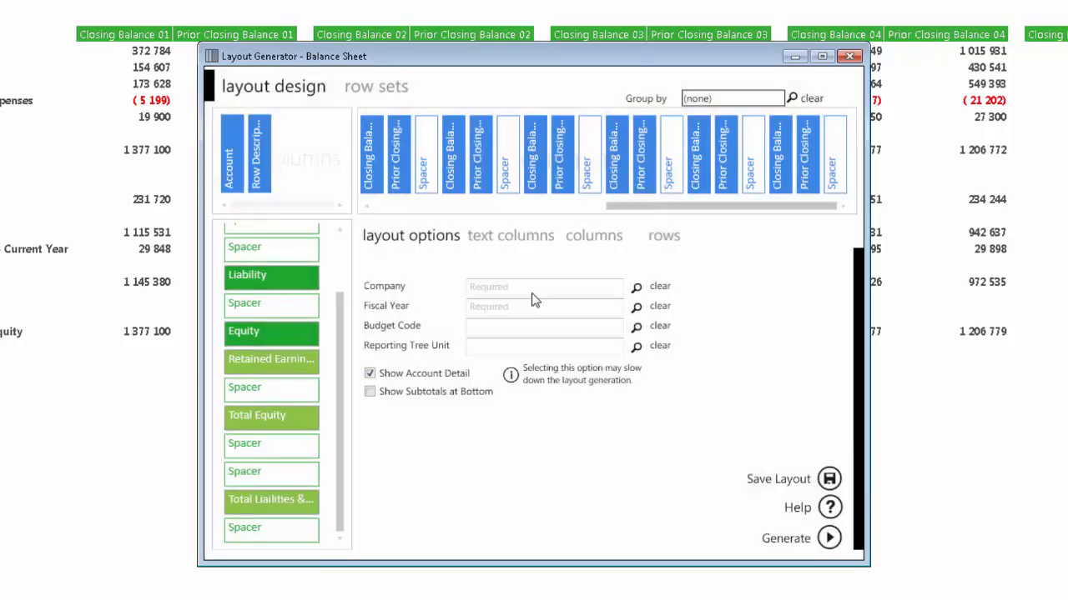
Set the layout's company to SallysNecessities and its fiscal year to 2016
{"action": "left_click", "coordinate": [637, 287]}
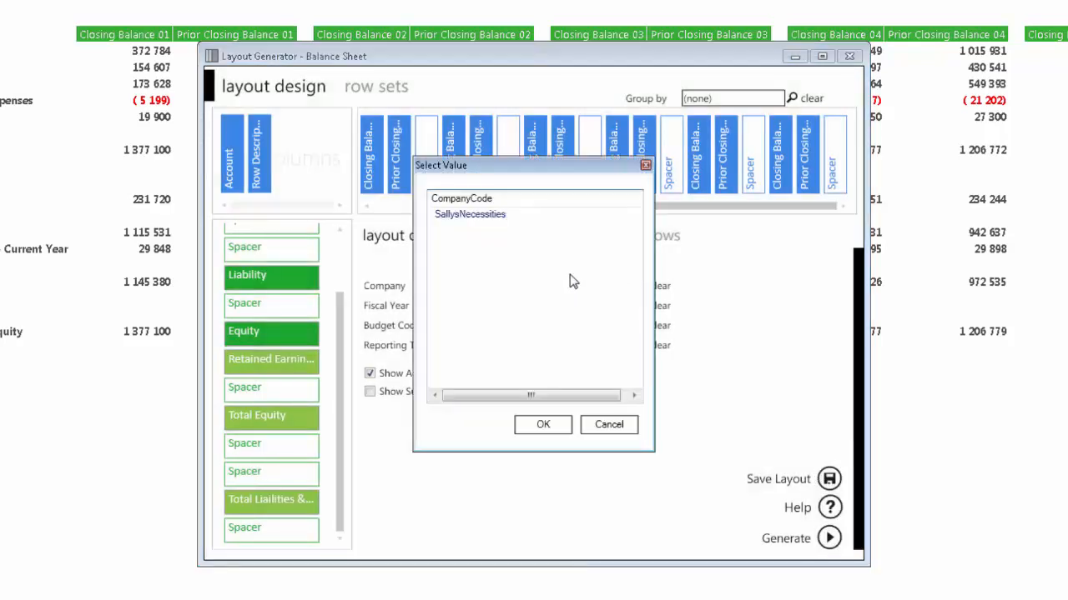
{"action": "left_click", "coordinate": [460, 216]}
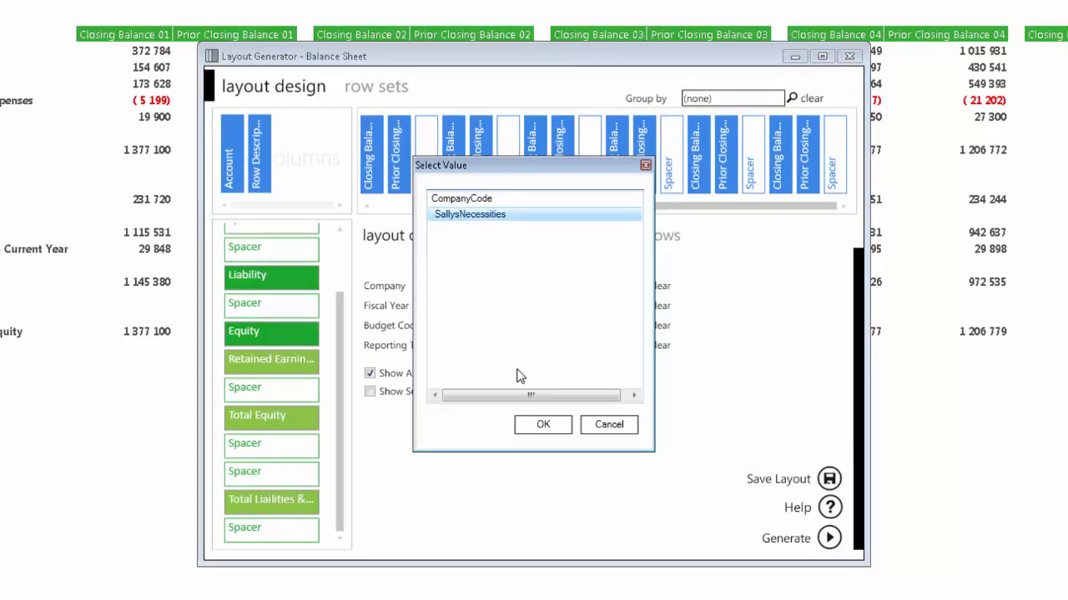
{"action": "left_click", "coordinate": [532, 424]}
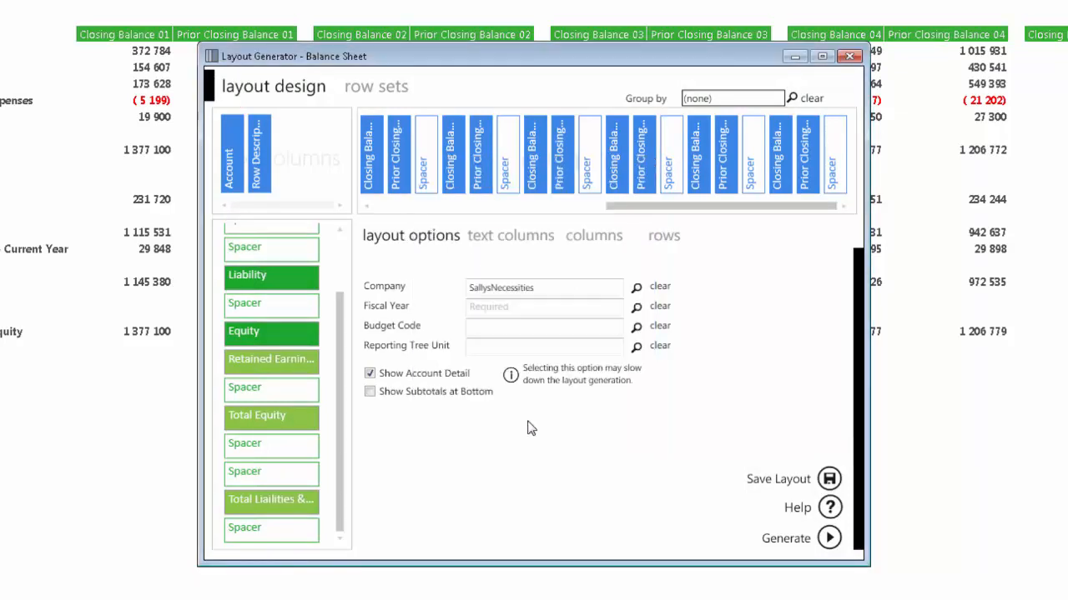
{"action": "left_click", "coordinate": [636, 307]}
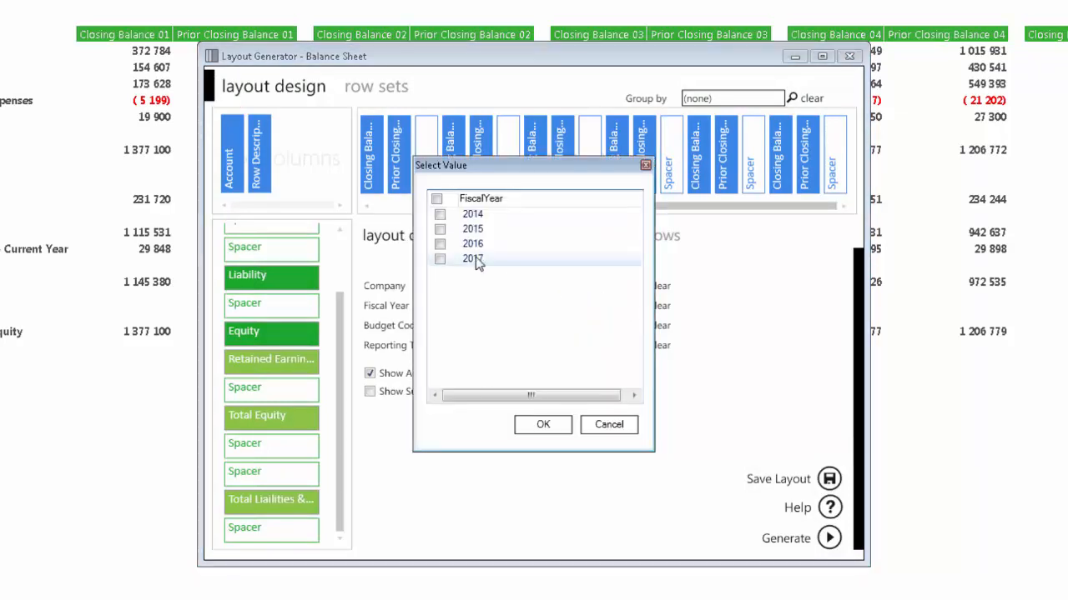
{"action": "left_click", "coordinate": [440, 245]}
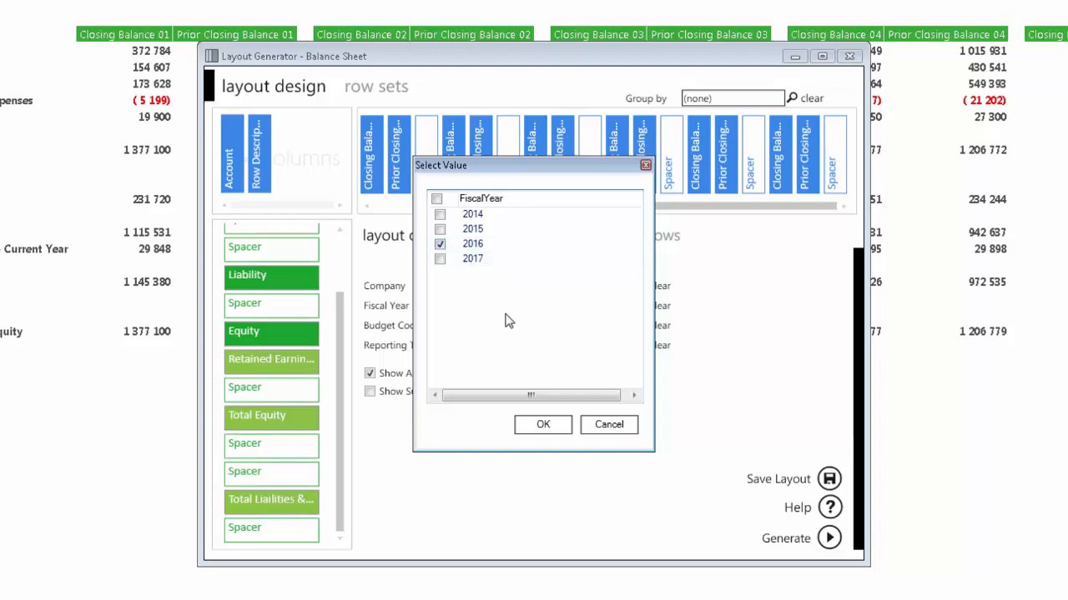
{"action": "left_click", "coordinate": [536, 427]}
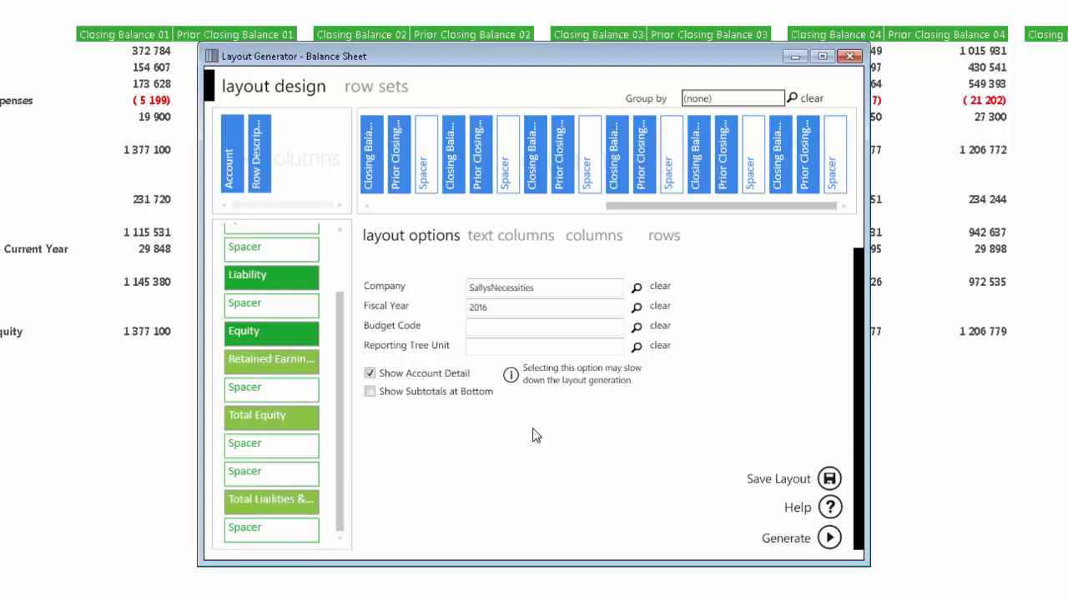
Save the Balance Sheet layout and generate it as a new sheet
{"action": "left_click", "coordinate": [829, 482]}
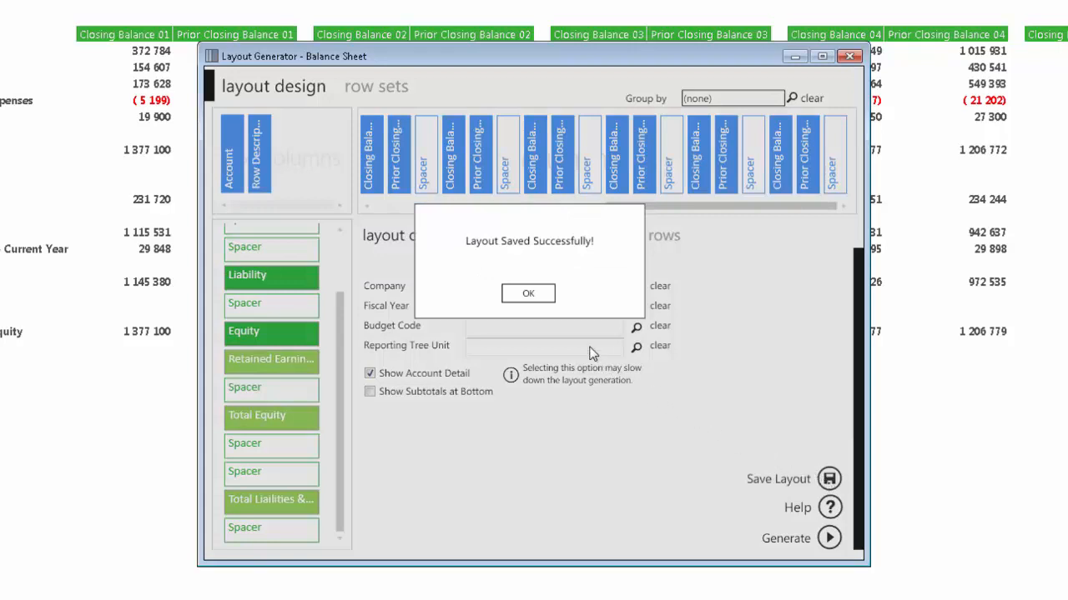
{"action": "left_click", "coordinate": [528, 295]}
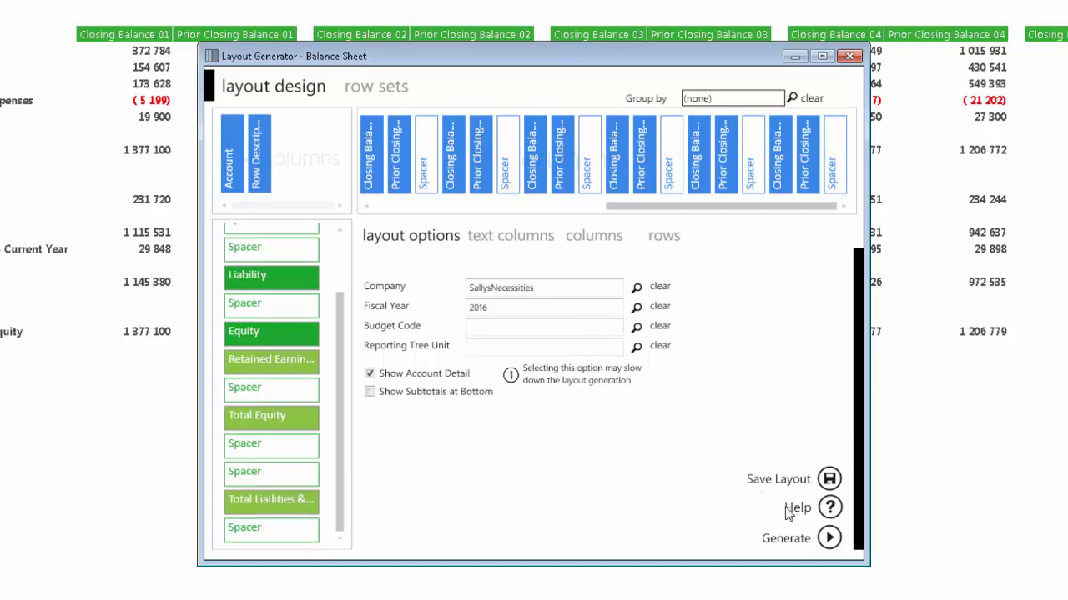
{"action": "left_click", "coordinate": [829, 538]}
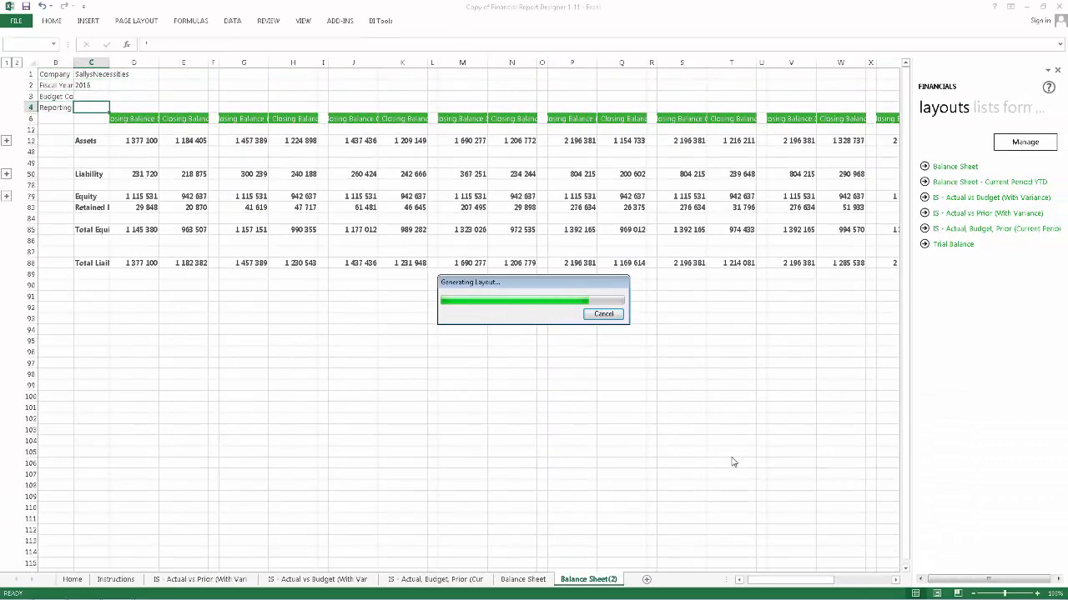
{"action": "left_click", "coordinate": [602, 344]}
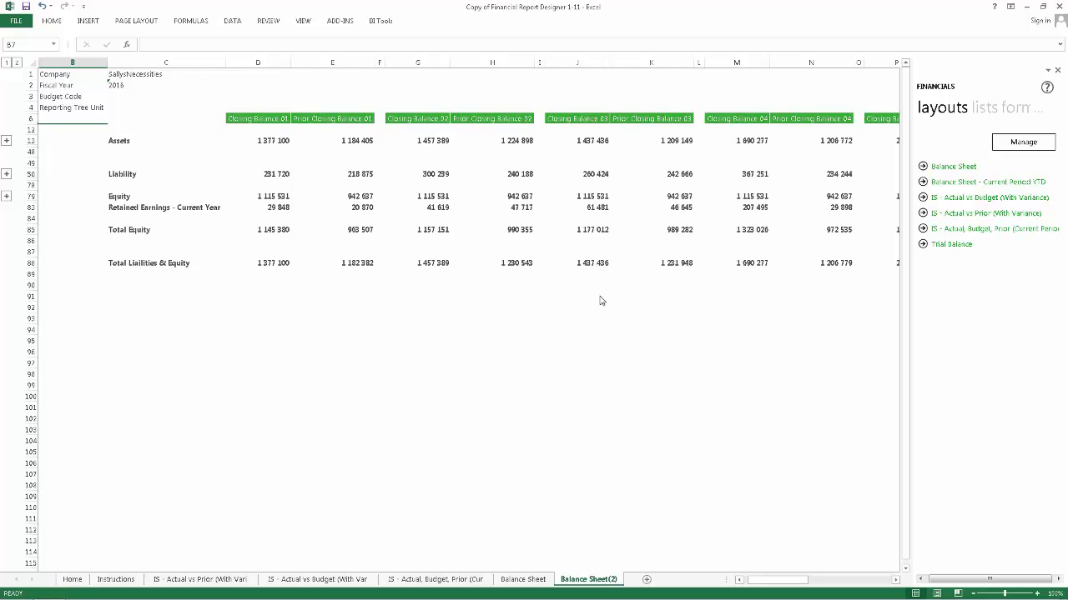
Delete the three income statement sheets and the original Balance Sheet sheet together, keeping Balance Sheet(2)
{"action": "left_click", "coordinate": [208, 582]}
{"action": "left_click", "coordinate": [318, 582], "text": "ctrl"}
{"action": "left_click", "coordinate": [435, 582], "text": "ctrl"}
{"action": "left_click", "coordinate": [523, 581], "text": "ctrl"}
{"action": "right_click", "coordinate": [529, 584]}
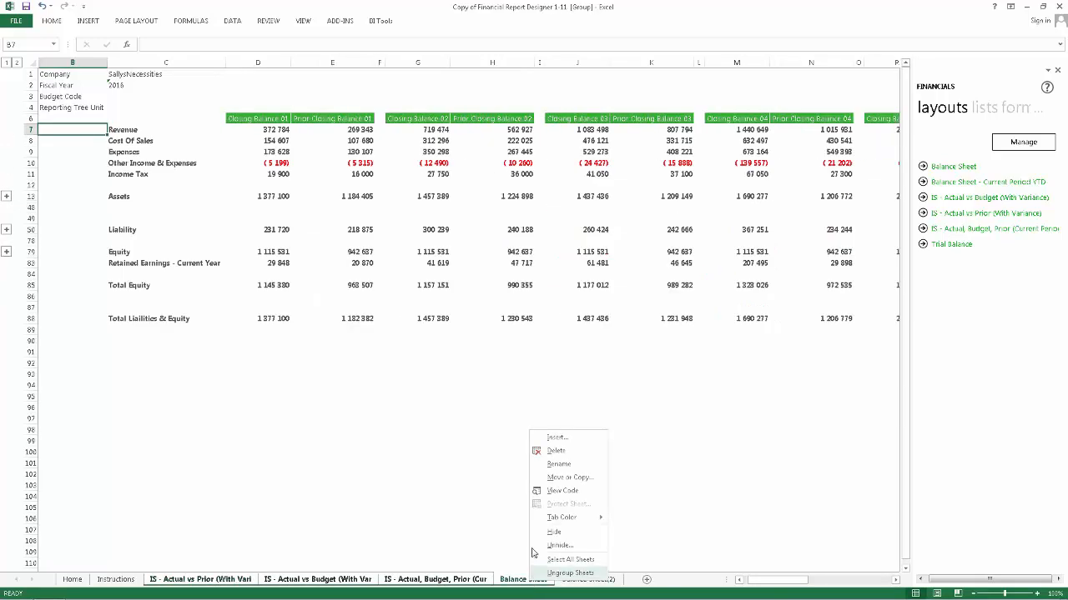
{"action": "left_click", "coordinate": [554, 451]}
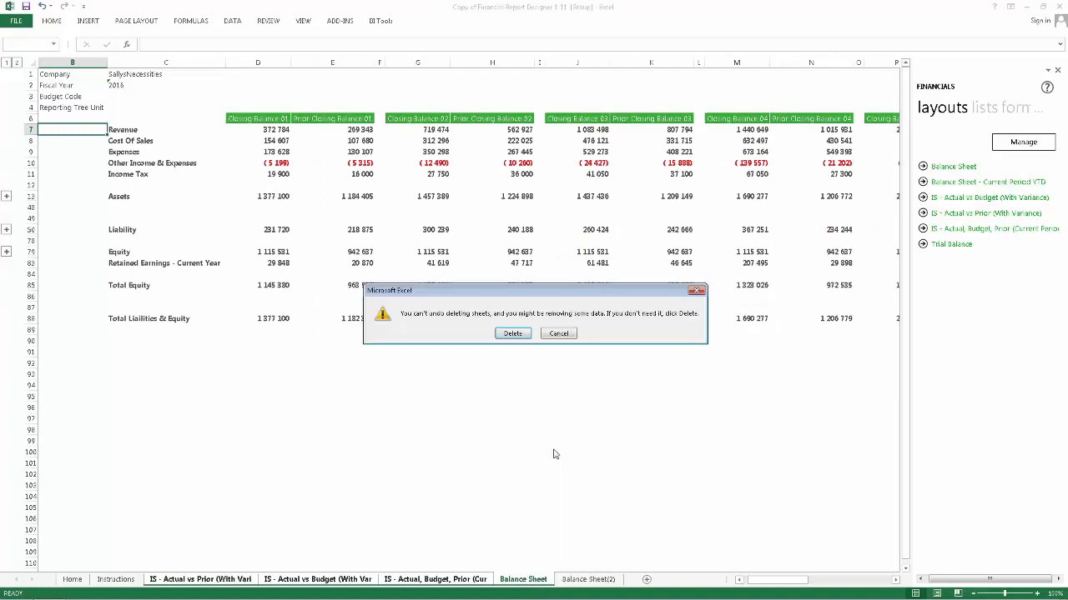
{"action": "left_click", "coordinate": [512, 333]}
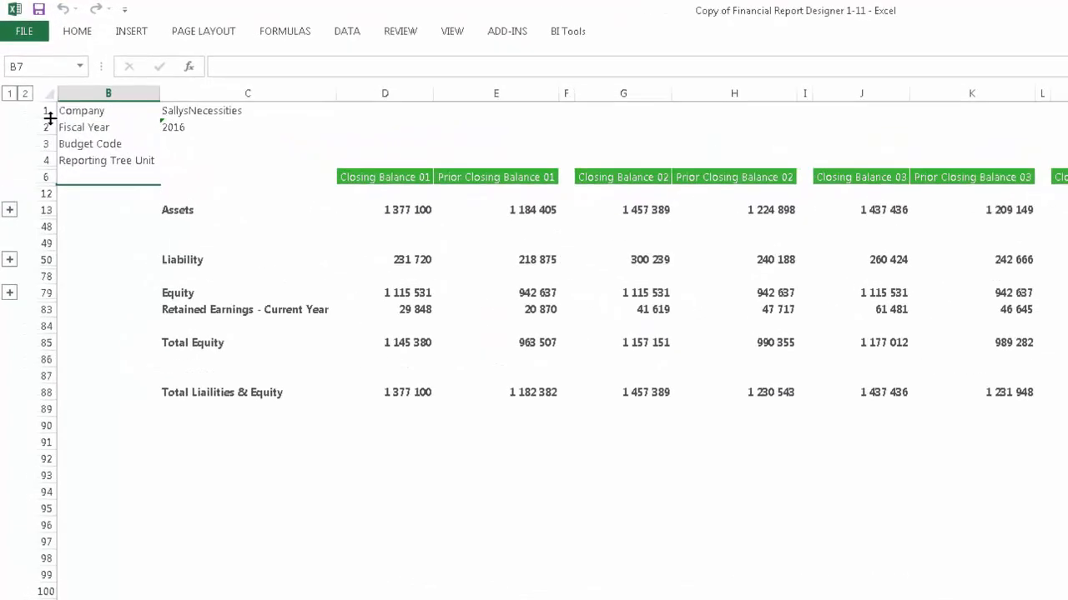
Insert two blank rows above the Company row in Balance Sheet(2)
{"action": "left_click_drag", "start_coordinate": [45, 110], "coordinate": [38, 126]}
{"action": "right_click", "coordinate": [39, 129]}
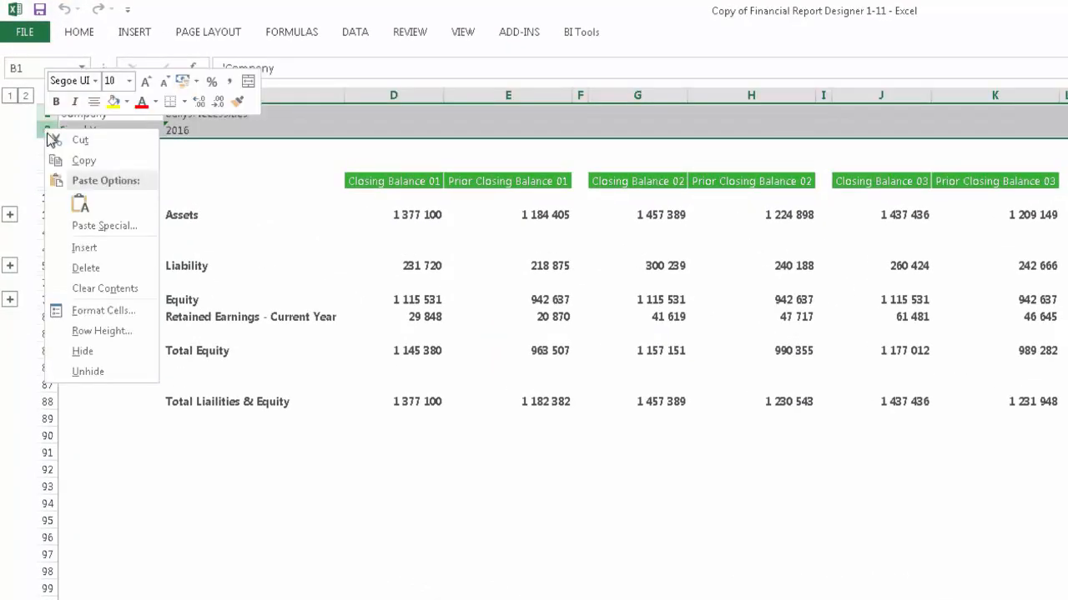
{"action": "left_click", "coordinate": [85, 249]}
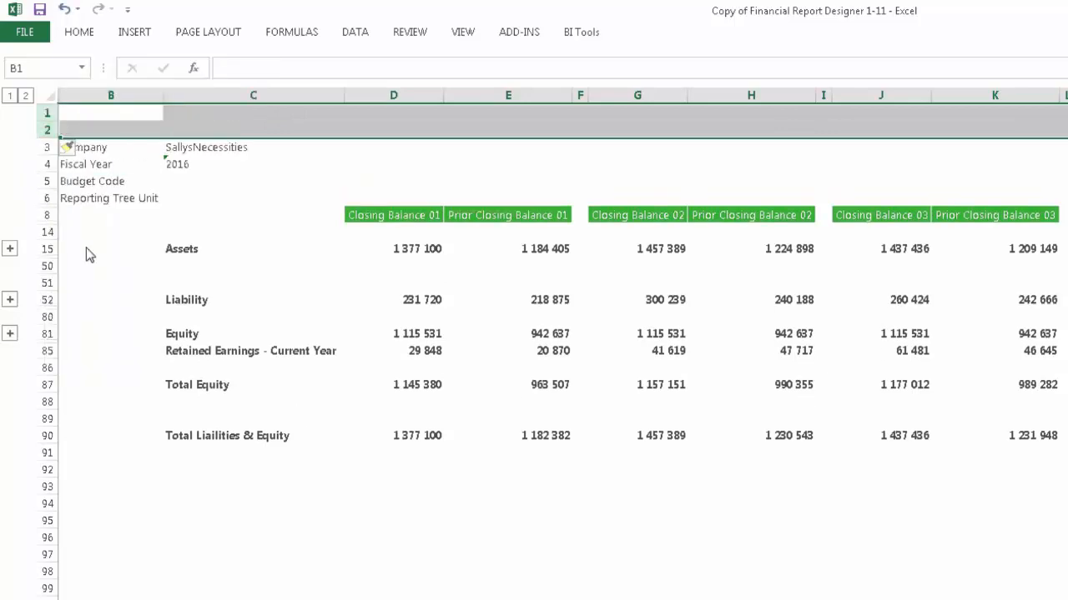
Enter the title formula =("Balance Sheet for the Year ") & C4 in cell B1, linking it to the fiscal year
{"action": "left_click", "coordinate": [103, 114]}
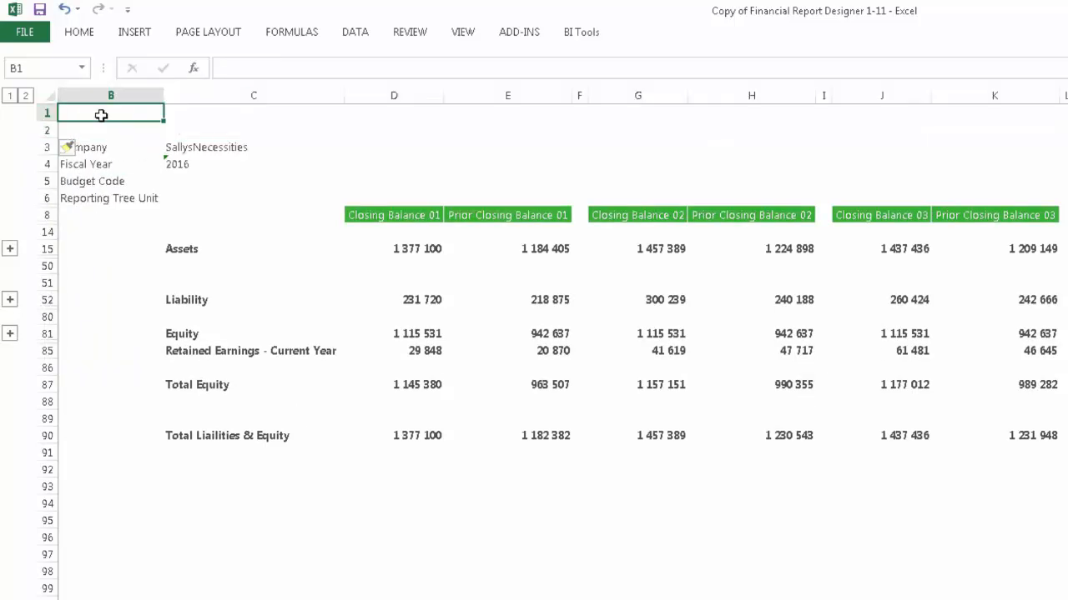
{"action": "type", "text": "=("}
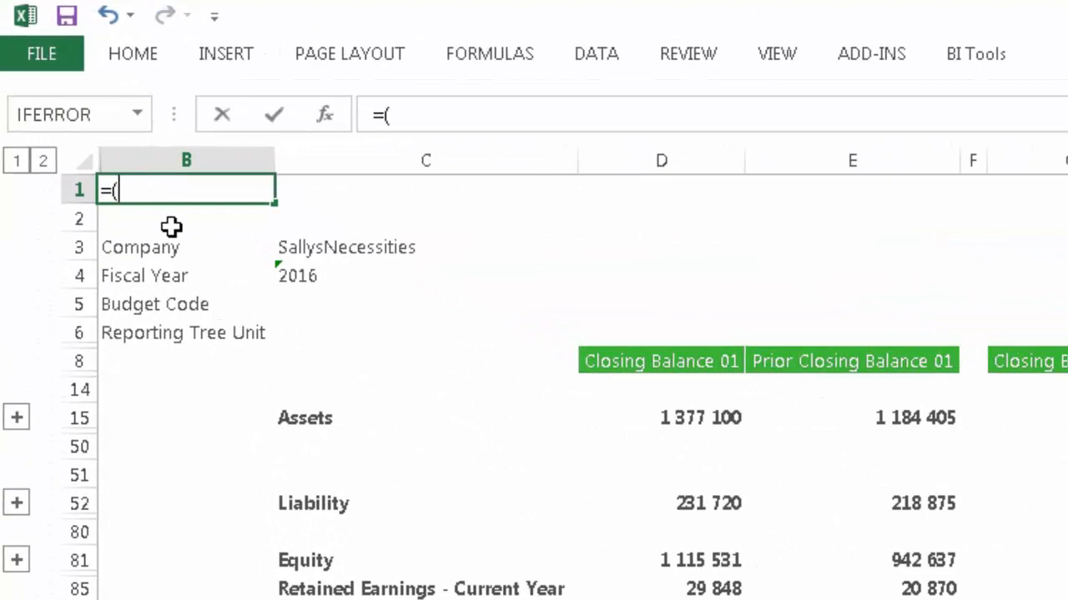
{"action": "type", "text": "\"Balance Sheet "}
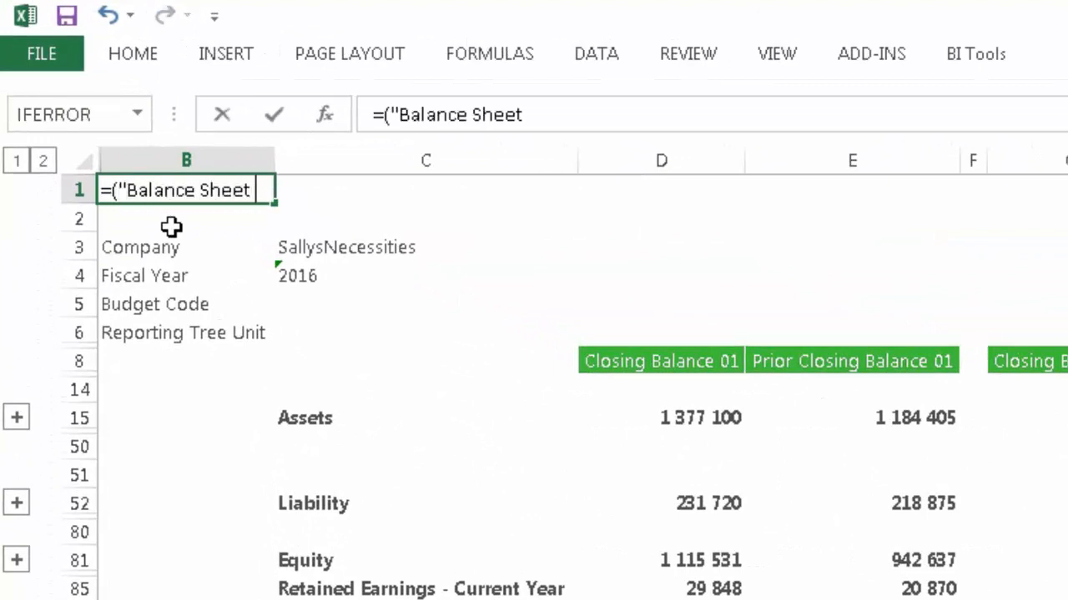
{"action": "type", "text": "for the Year \") &"}
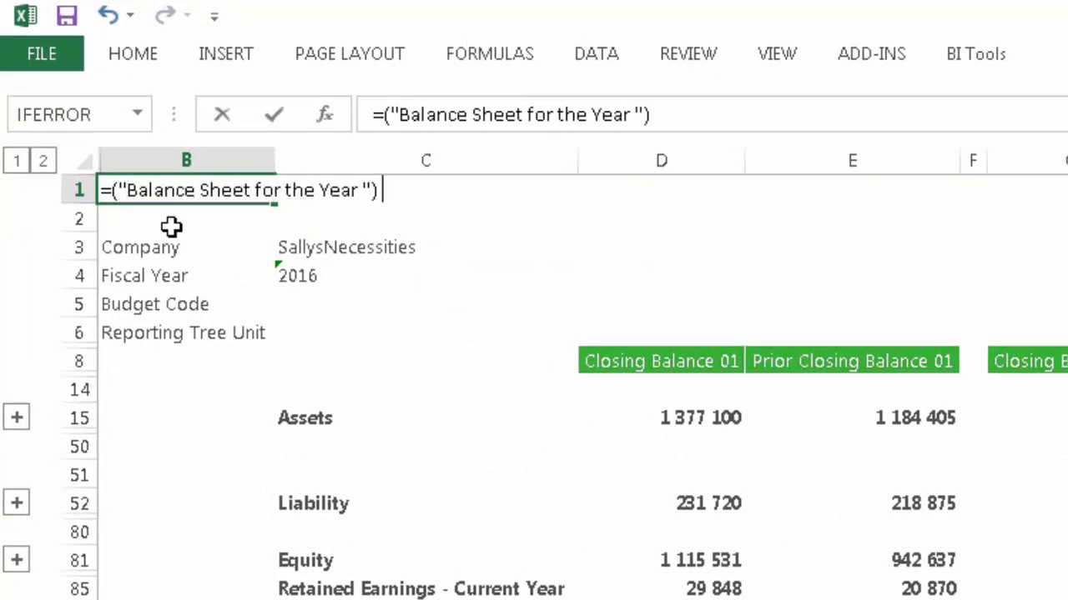
{"action": "left_click", "coordinate": [331, 275]}
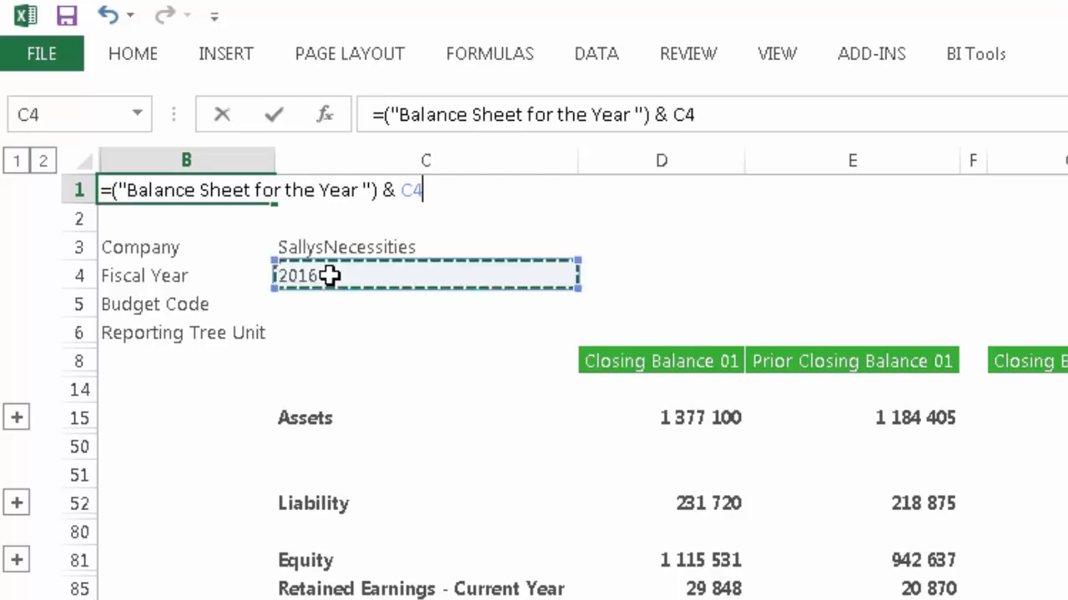
{"action": "key", "text": "Return"}
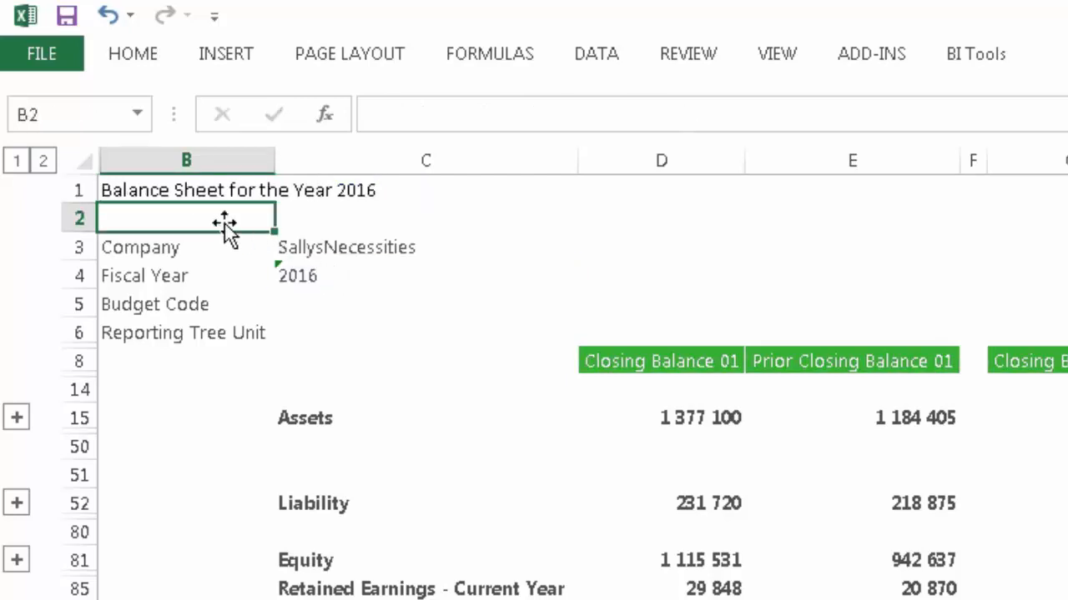
Format the report title in B1 with font size 24 and a dark blue font colour
{"action": "left_click", "coordinate": [179, 190]}
{"action": "left_click", "coordinate": [127, 55]}
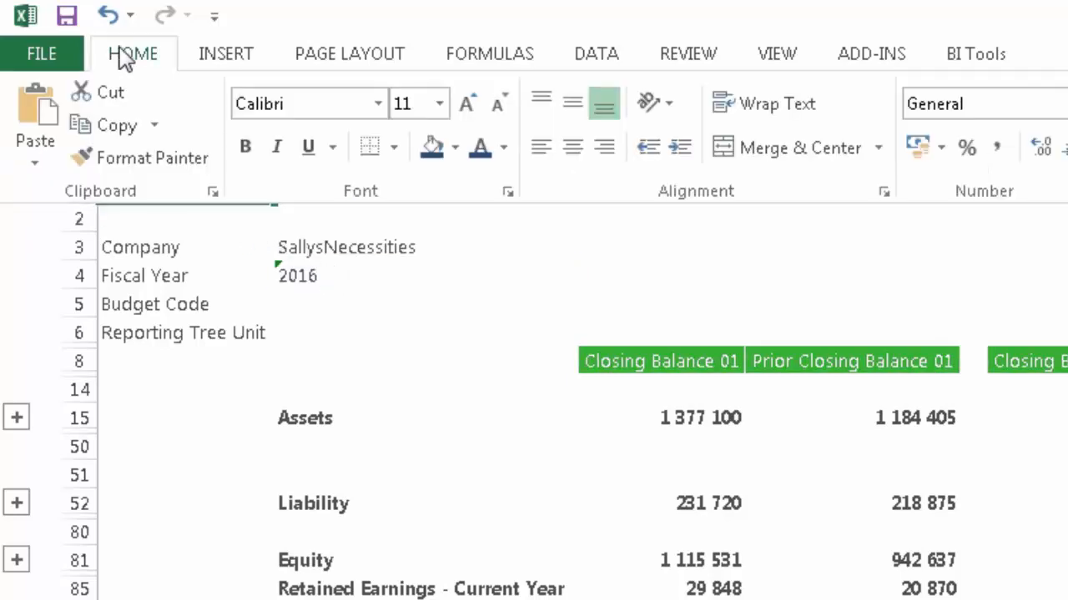
{"action": "left_click", "coordinate": [440, 103]}
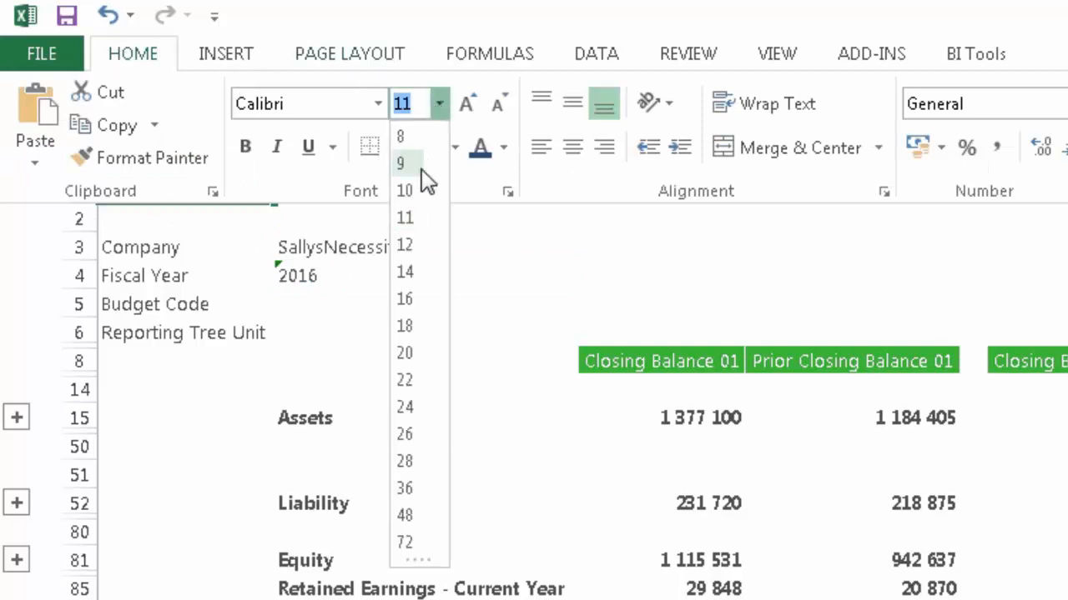
{"action": "left_click", "coordinate": [407, 408]}
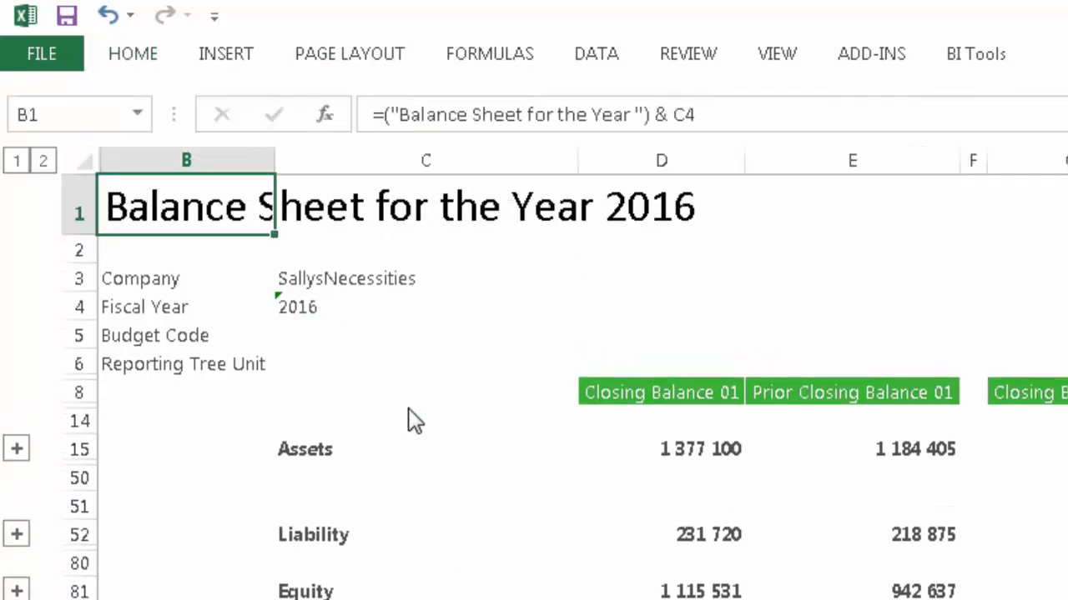
{"action": "left_click", "coordinate": [130, 52]}
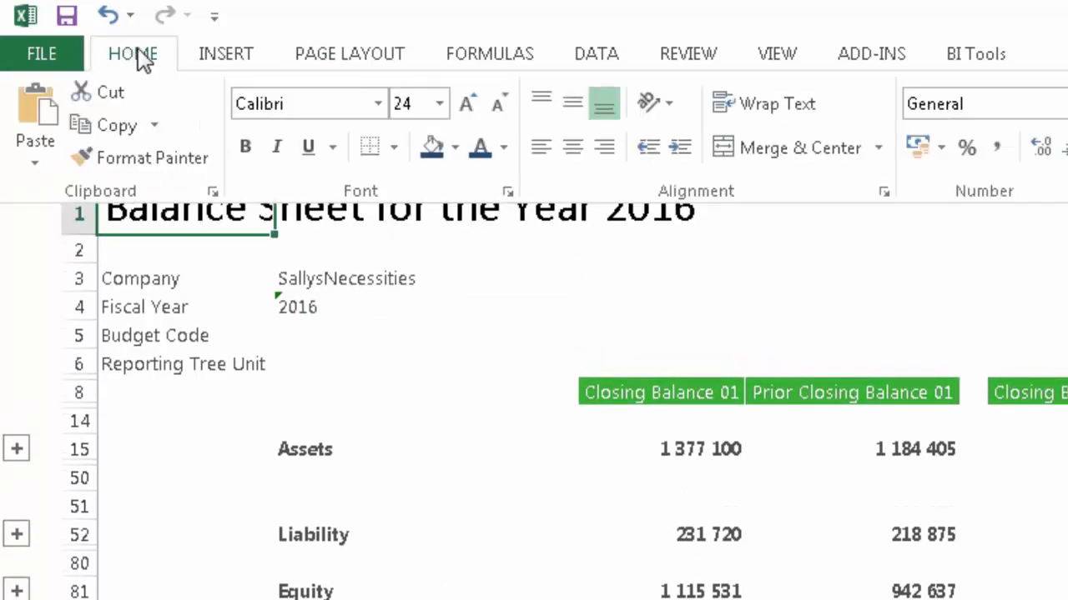
{"action": "left_click", "coordinate": [504, 148]}
{"action": "left_click", "coordinate": [556, 256]}
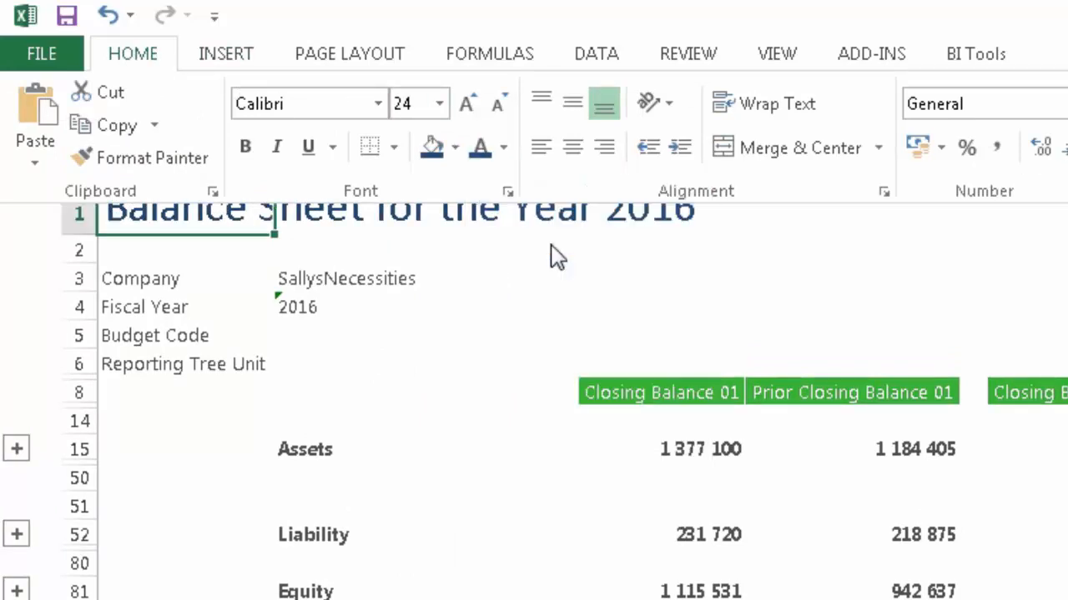
{"action": "left_click", "coordinate": [538, 281]}
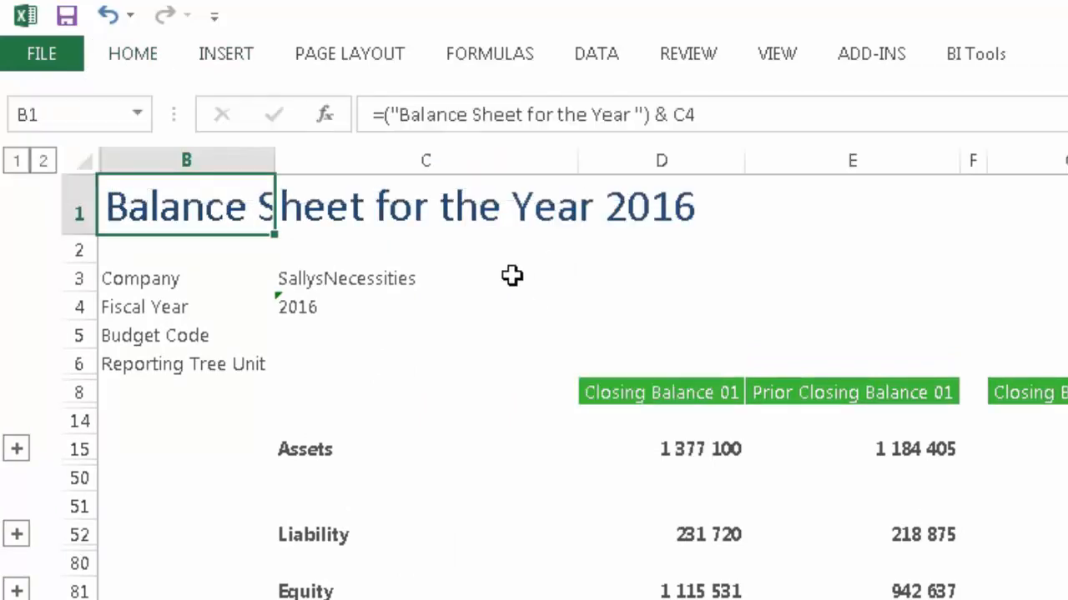
Make the labels Company, Fiscal Year, Budget Code and Reporting Tree Unit in B3:B6 bold
{"action": "left_click_drag", "start_coordinate": [146, 280], "coordinate": [158, 365]}
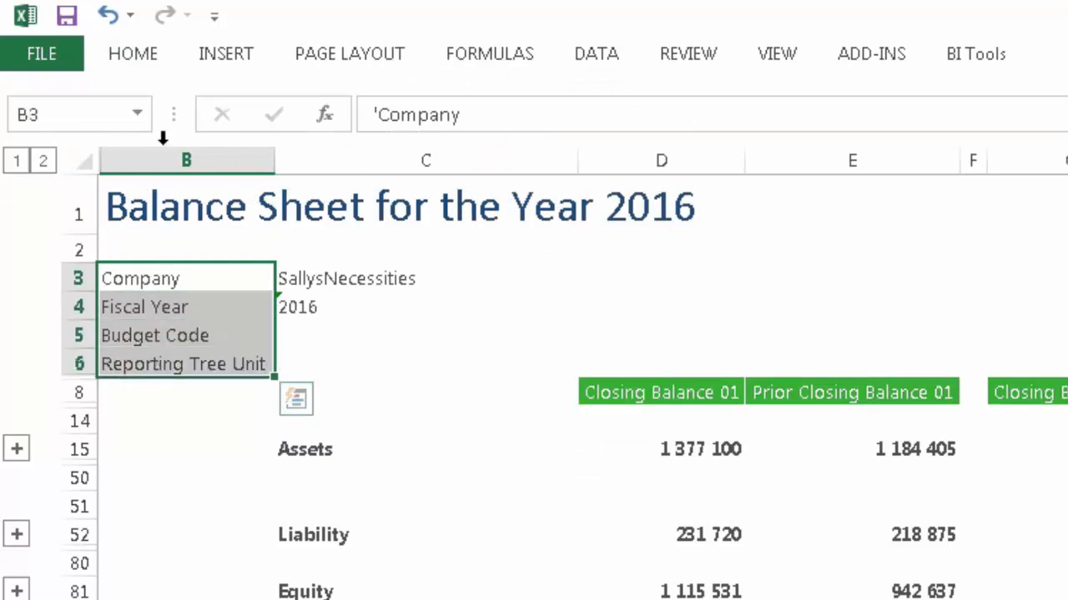
{"action": "left_click", "coordinate": [139, 60]}
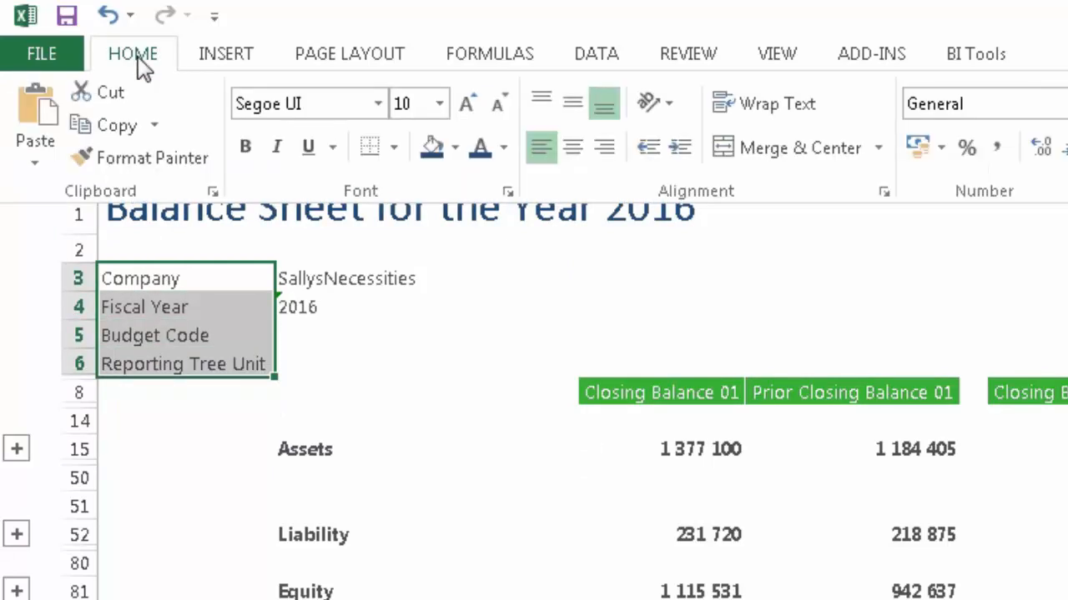
{"action": "left_click", "coordinate": [247, 148]}
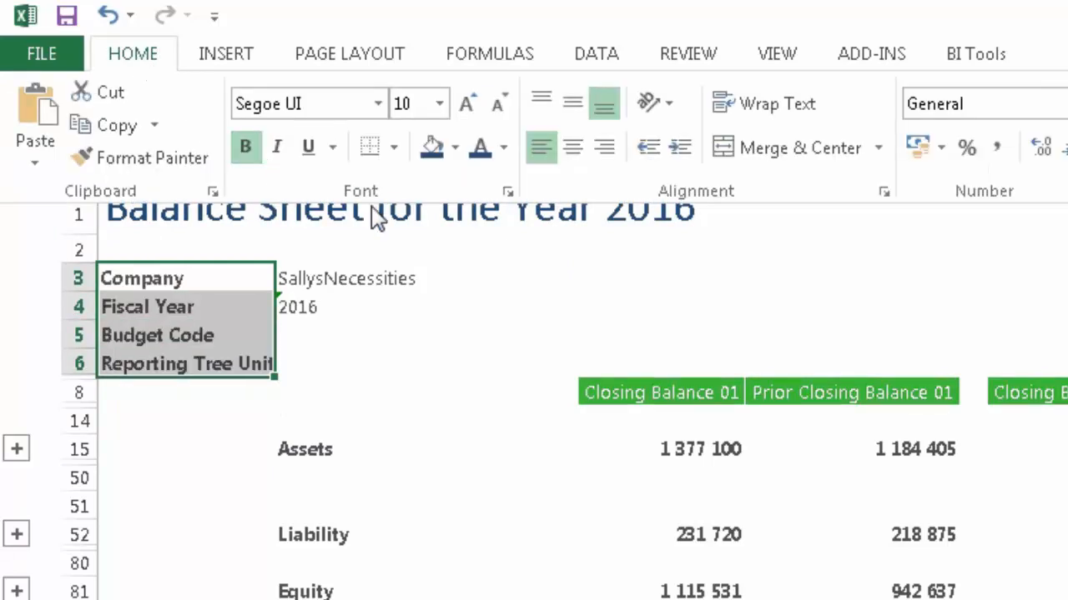
{"action": "left_click", "coordinate": [476, 276]}
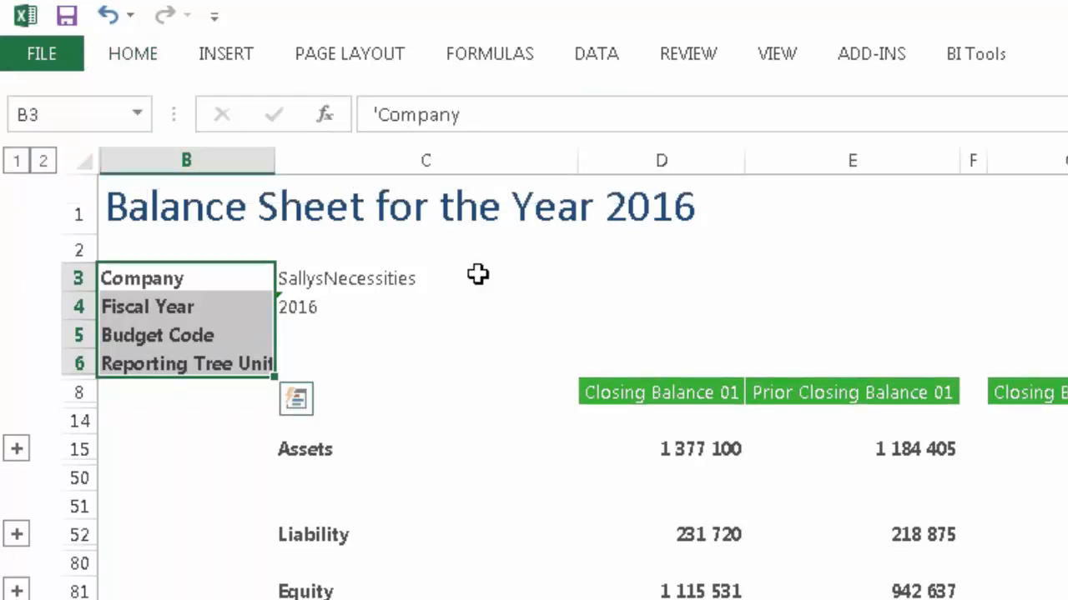
Insert the SN Logo picture from the Desktop, move it beside the company details and shrink it
{"action": "left_click", "coordinate": [235, 60]}
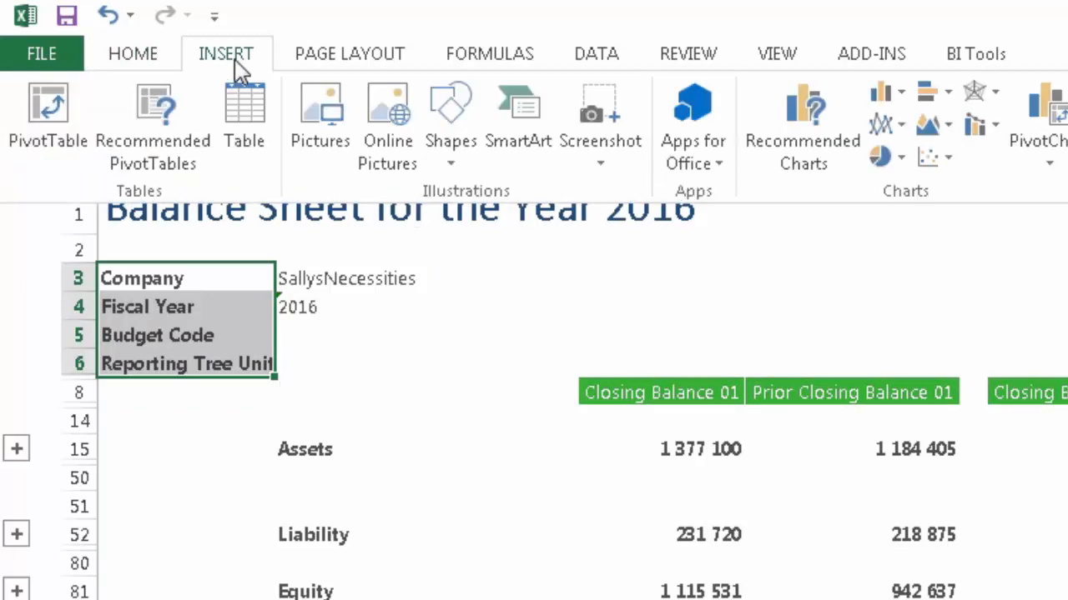
{"action": "left_click", "coordinate": [325, 119]}
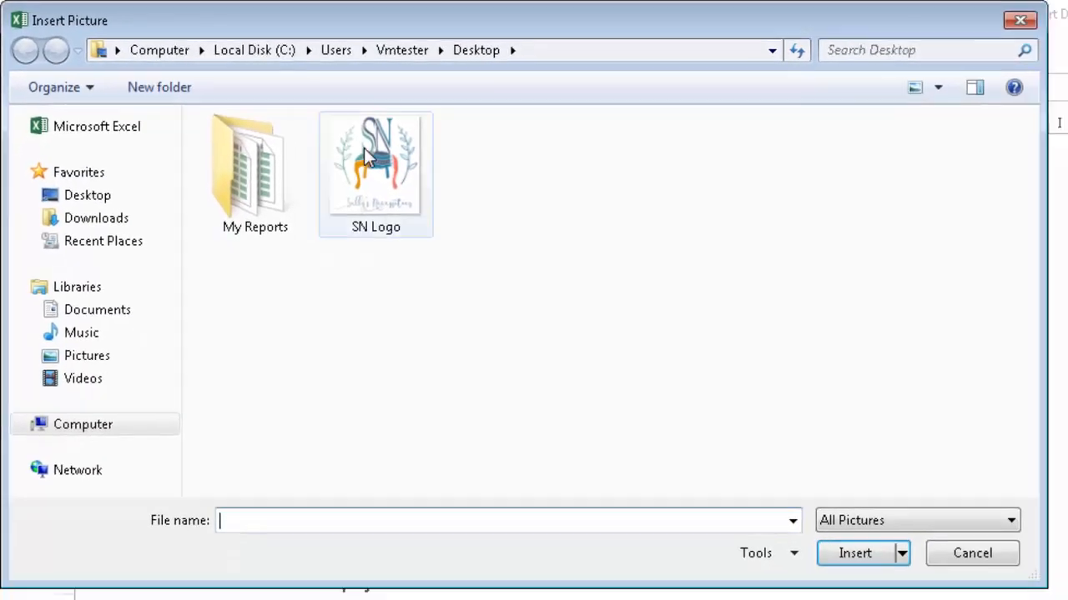
{"action": "left_click", "coordinate": [386, 171]}
{"action": "left_click", "coordinate": [859, 553]}
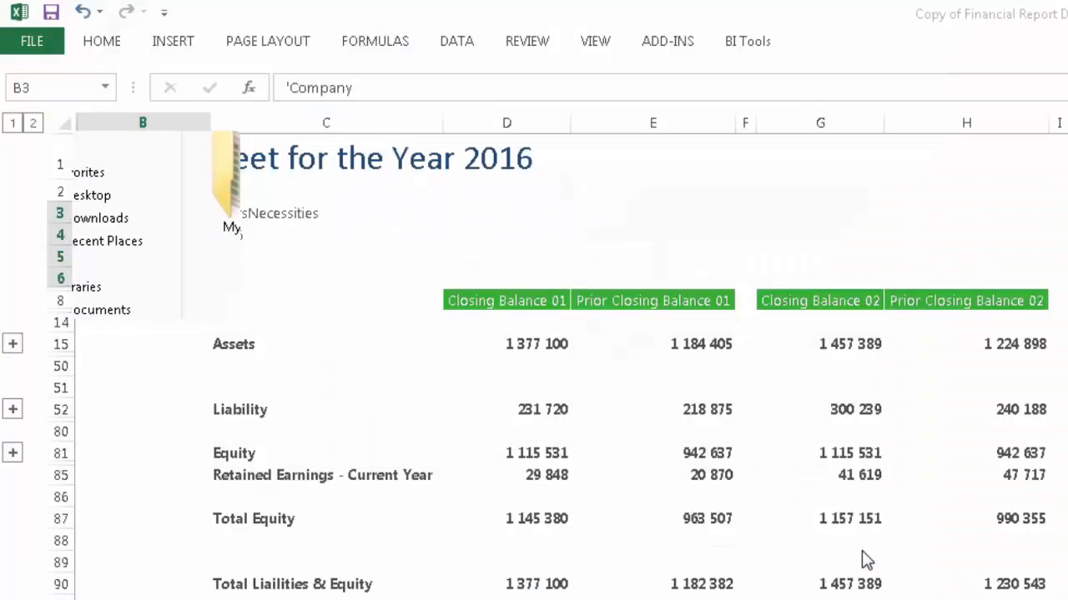
{"action": "left_click_drag", "start_coordinate": [194, 305], "coordinate": [642, 246]}
{"action": "left_click_drag", "start_coordinate": [729, 331], "coordinate": [675, 282]}
{"action": "left_click", "coordinate": [789, 248]}
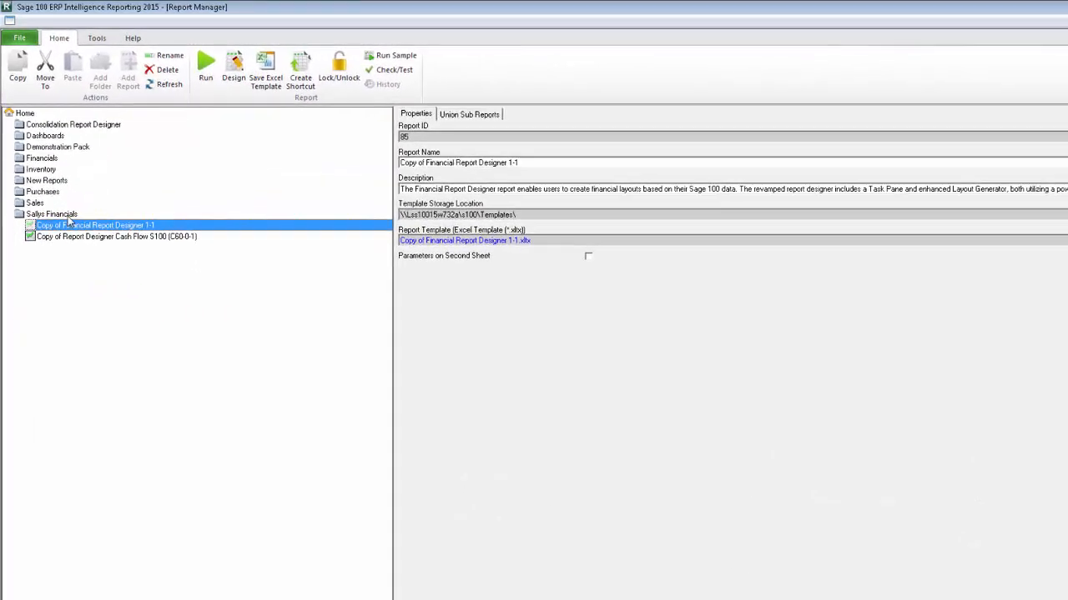
In Report Manager, start saving an Excel template for Copy of Financial Report Designer 1-1 from workbook Copy of Financial Report Designer 1-11.xlsx
{"action": "left_click", "coordinate": [65, 210]}
{"action": "left_click", "coordinate": [79, 226]}
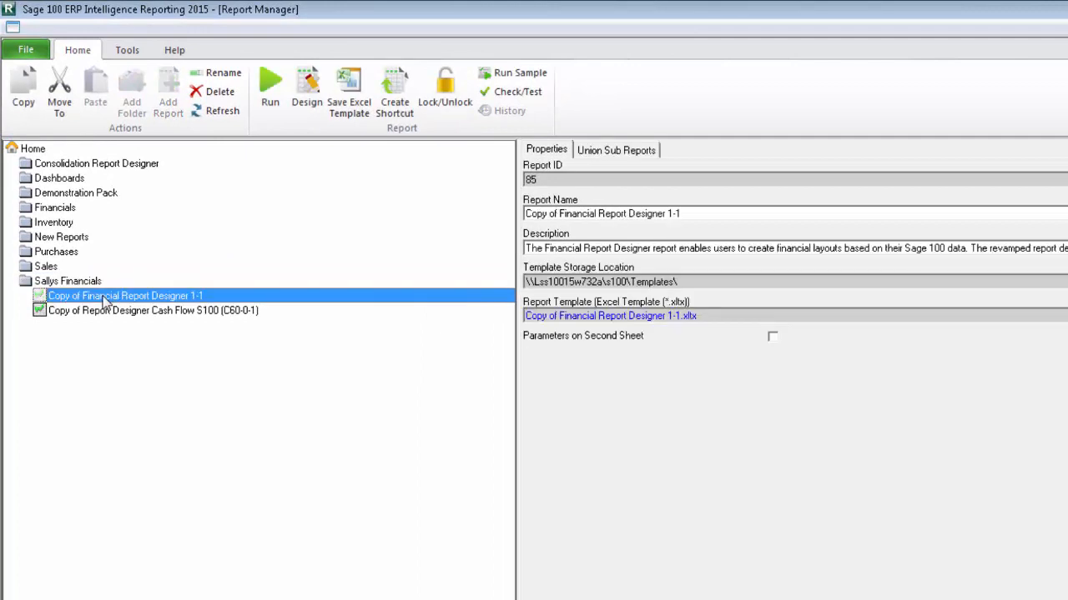
{"action": "left_click", "coordinate": [350, 92]}
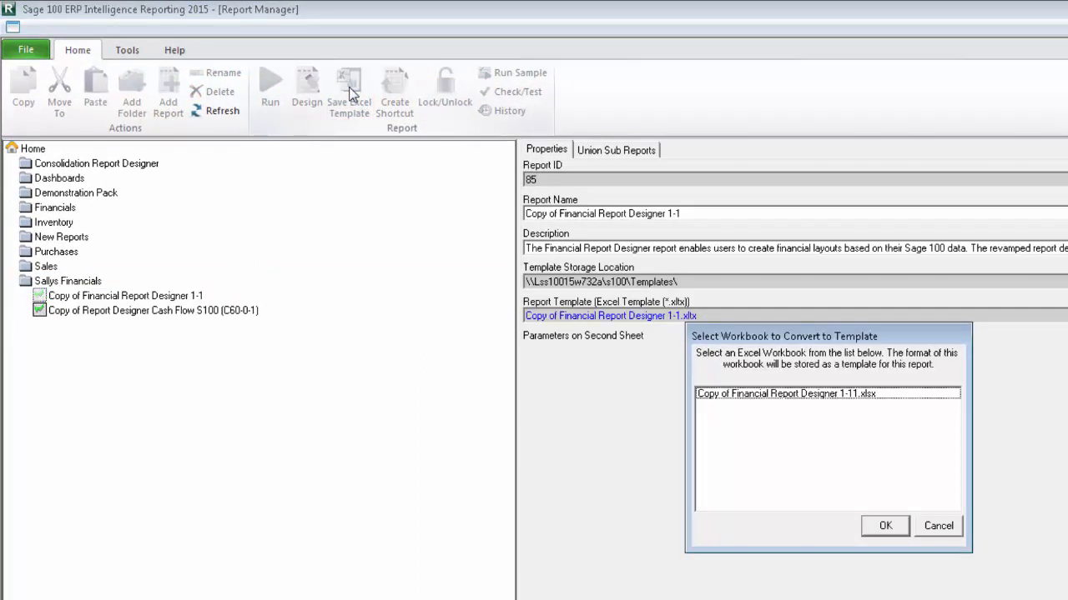
{"action": "left_click", "coordinate": [784, 394]}
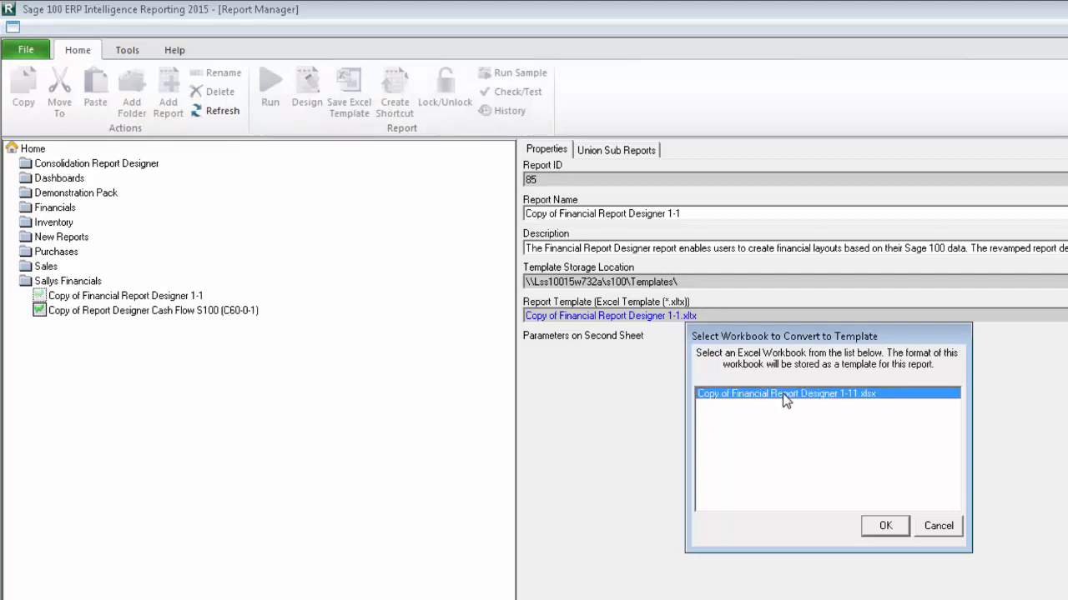
{"action": "left_click", "coordinate": [886, 526]}
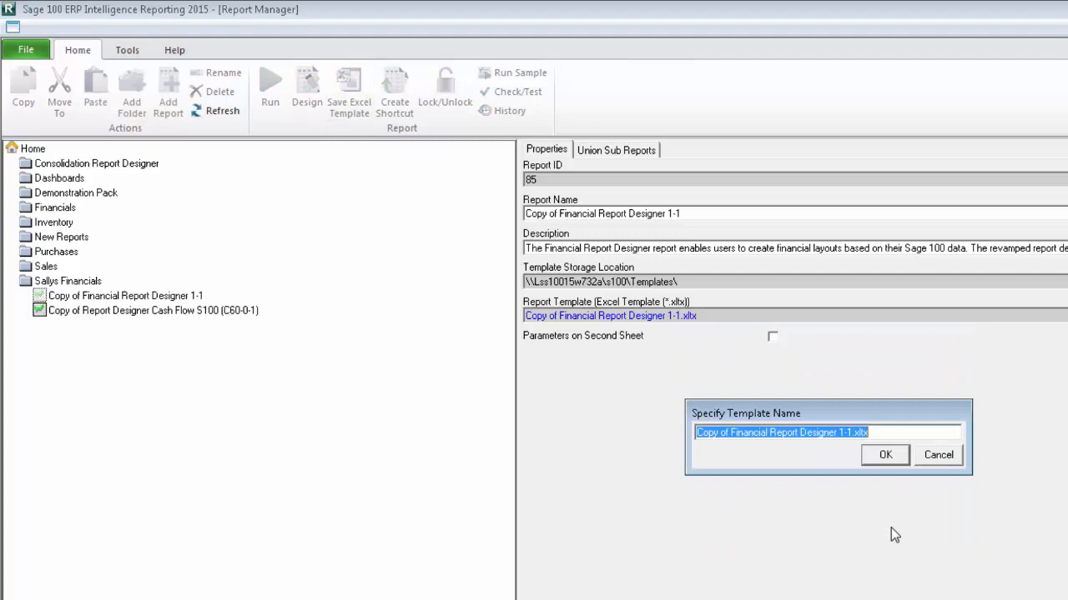
Name the template Balance Sheet Current Year.xltx and save it to the report
{"action": "left_click", "coordinate": [851, 432]}
{"action": "left_click_drag", "start_coordinate": [851, 432], "coordinate": [696, 432]}
{"action": "key", "text": "BackSpace"}
{"action": "type", "text": "Balance Sheet Current "}
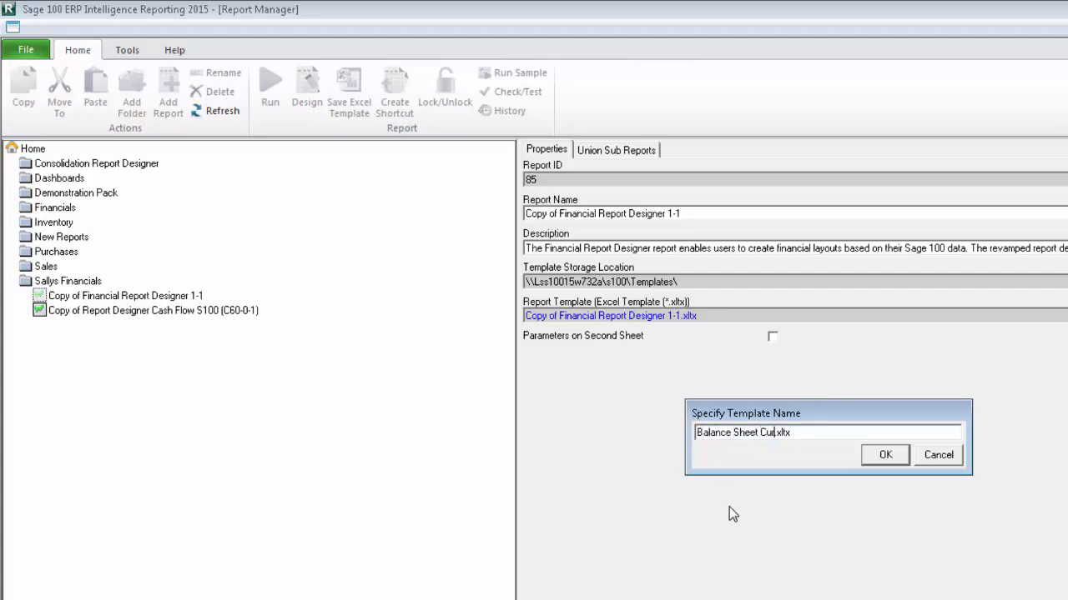
{"action": "type", "text": "Year"}
{"action": "left_click", "coordinate": [889, 457]}
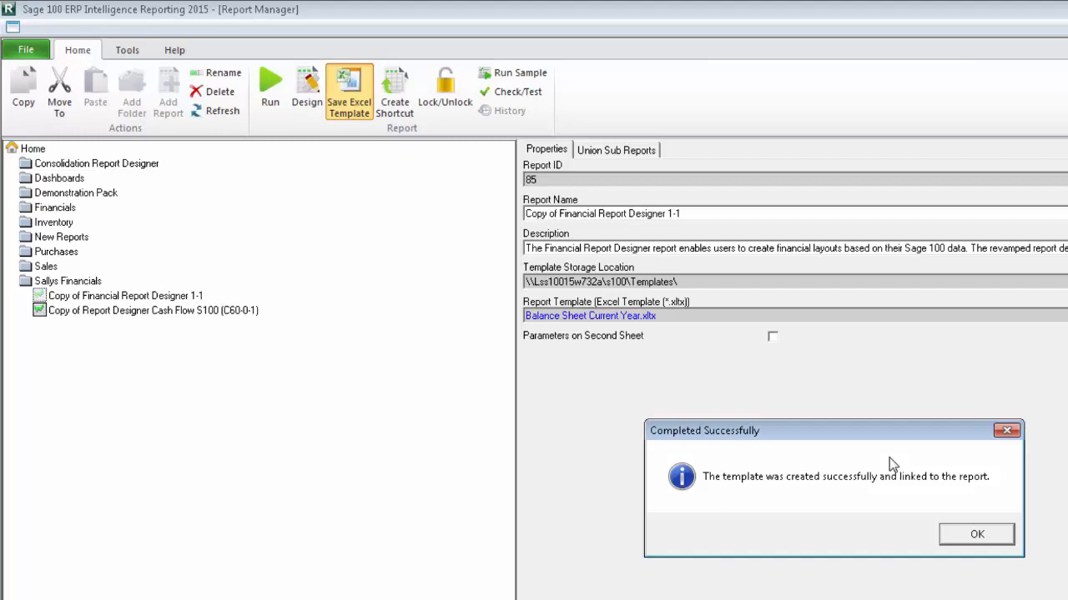
{"action": "left_click", "coordinate": [964, 535]}
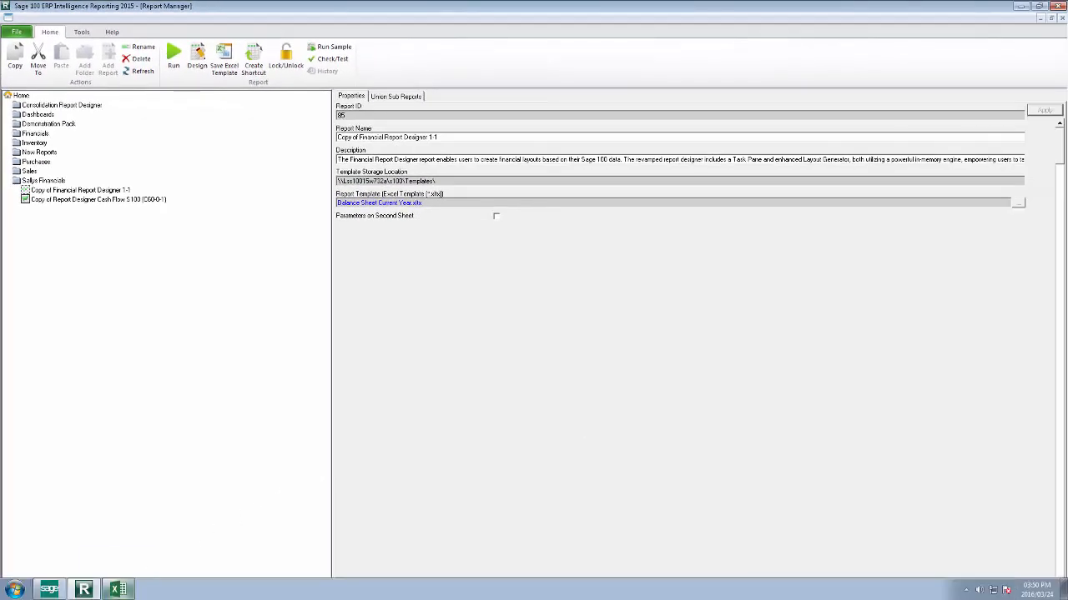
Close the empty Excel window and run the Copy of Financial Report Designer 1-1 report from Sallys Financials
{"action": "left_click", "coordinate": [117, 590]}
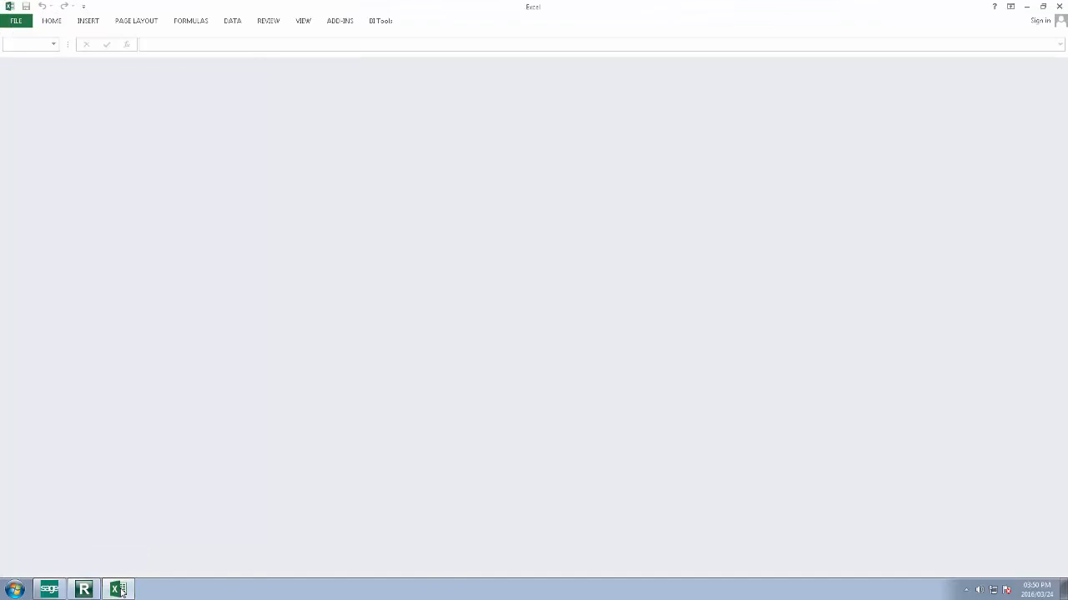
{"action": "left_click", "coordinate": [1061, 7]}
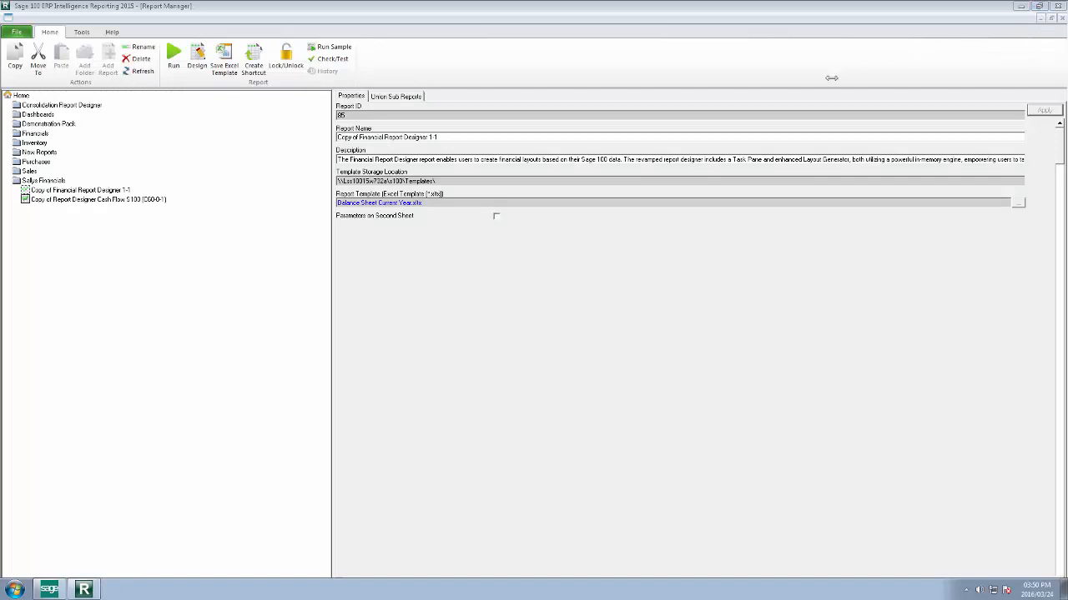
{"action": "left_click", "coordinate": [68, 192]}
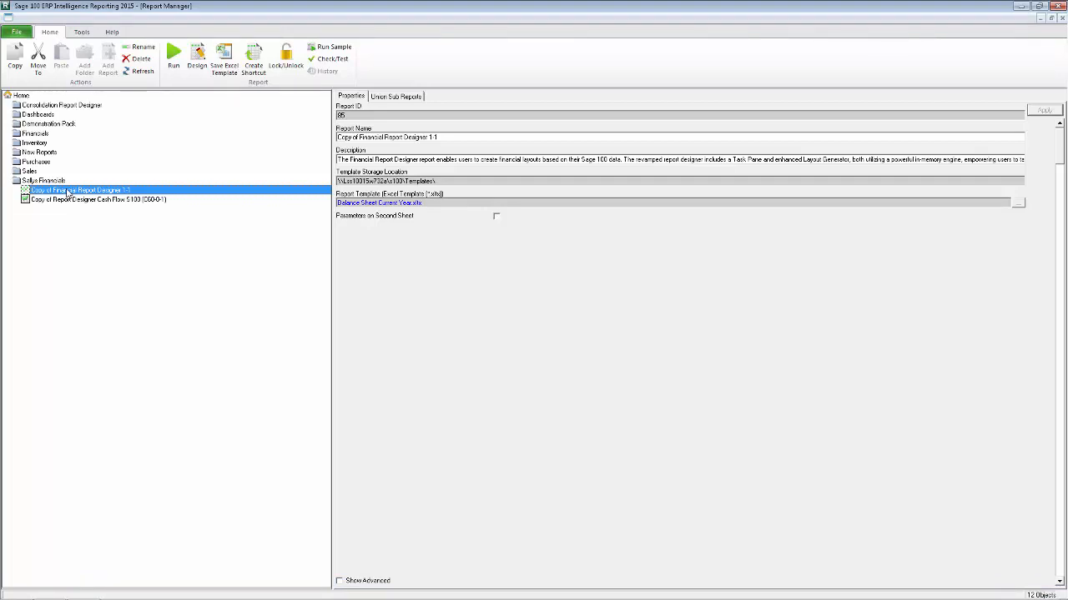
{"action": "left_click", "coordinate": [174, 60]}
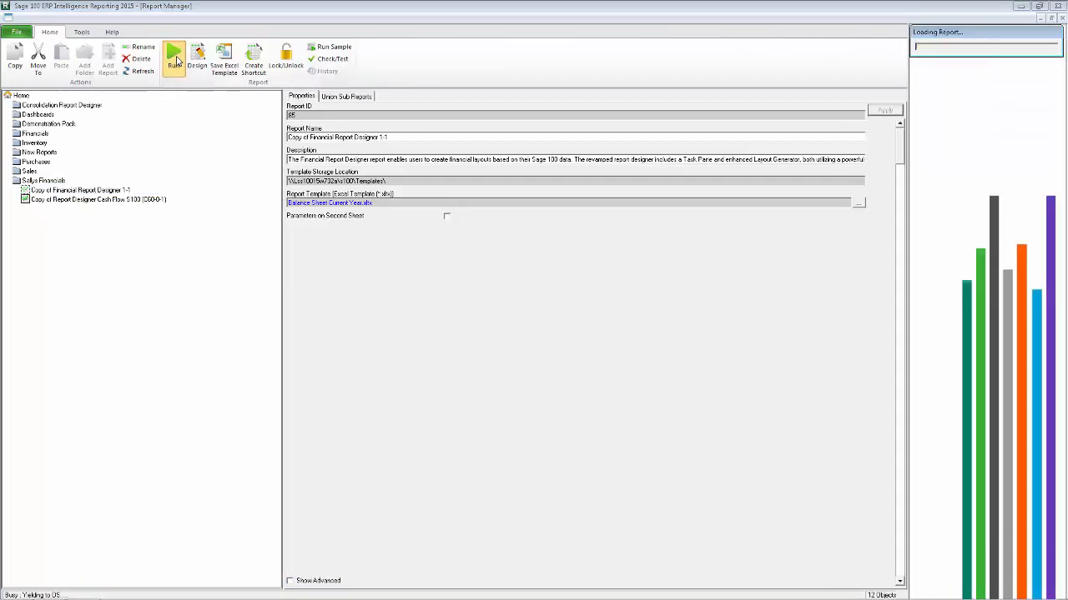